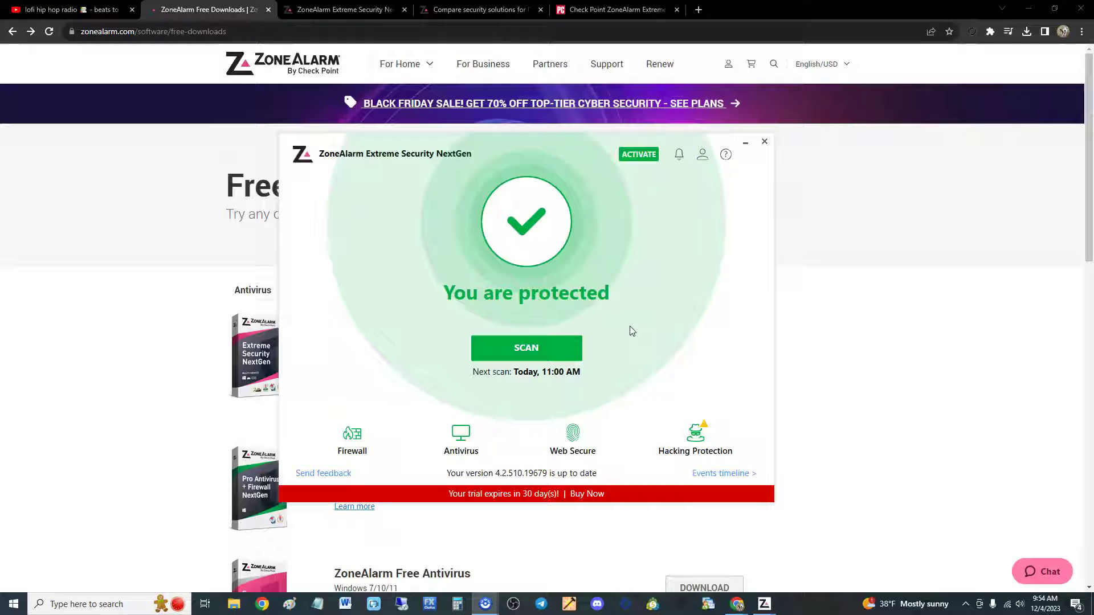
# Nudge the ZoneAlarm window around, then minimise it to reveal the Free Downloads page.
pyautogui.click(599, 271)
pyautogui.moveTo(535, 154); pyautogui.dragTo(533, 150)
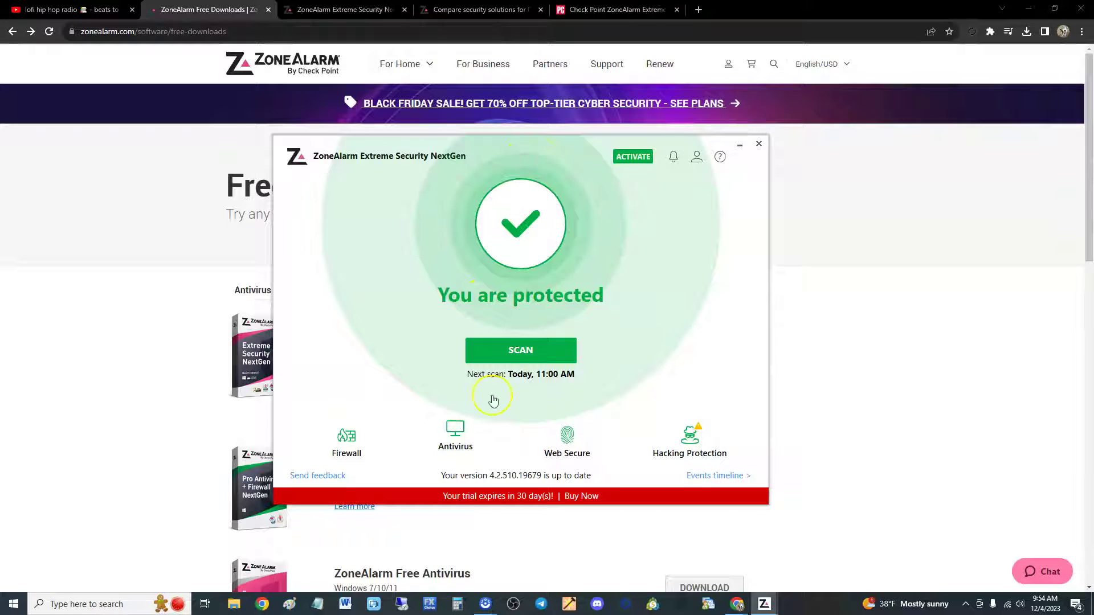
pyautogui.moveTo(654, 422)
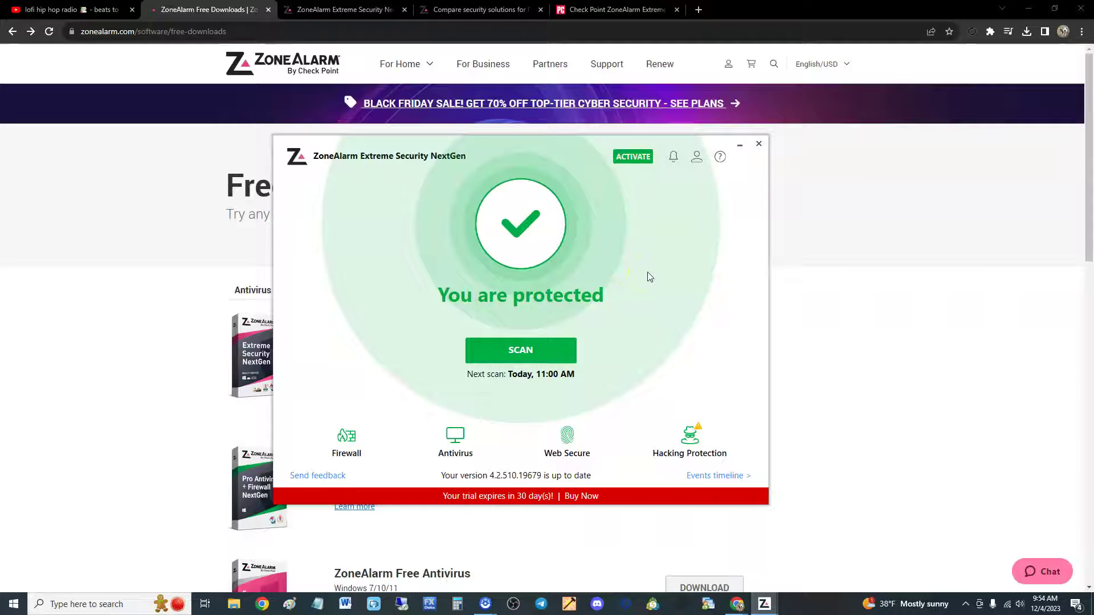
pyautogui.moveTo(529, 147)
pyautogui.mouseDown()
pyautogui.moveTo(543, 149)
pyautogui.moveTo(524, 144)
pyautogui.moveTo(543, 164)
pyautogui.mouseUp()
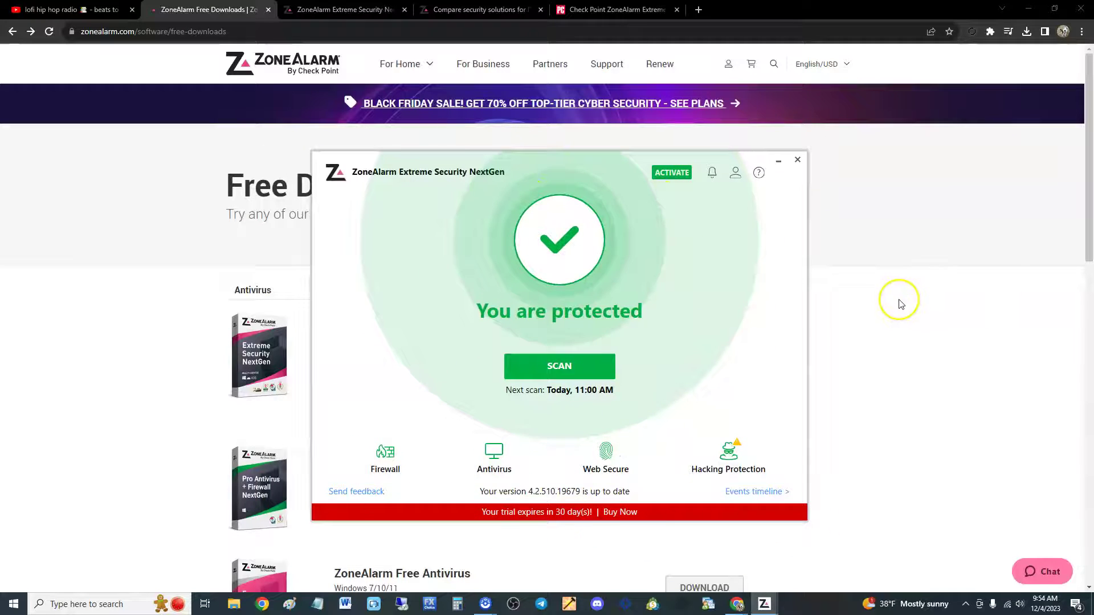
pyautogui.click(887, 286)
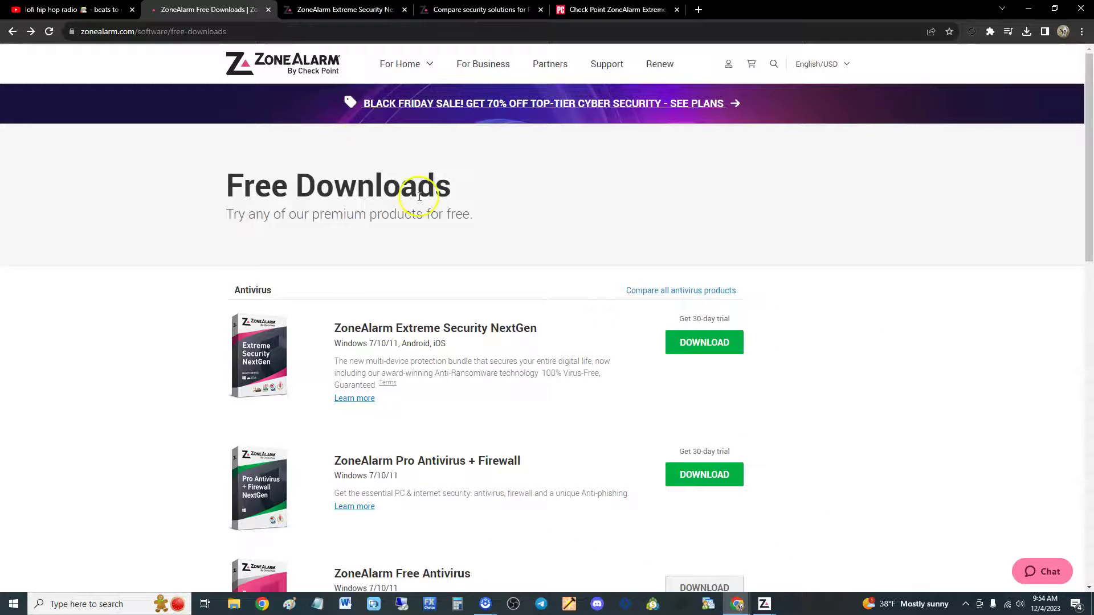
# Scroll the Free Downloads page, highlighting the 30-day trial label and the Extreme Security NextGen title.
pyautogui.scroll(-1, 547, 298)
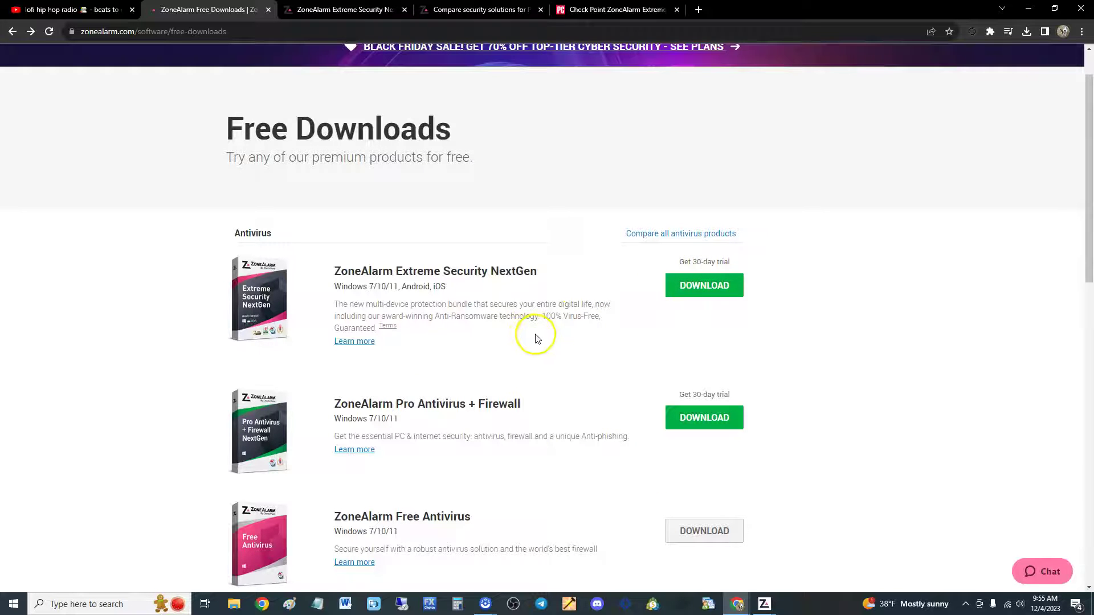
pyautogui.scroll(-2, 572, 319)
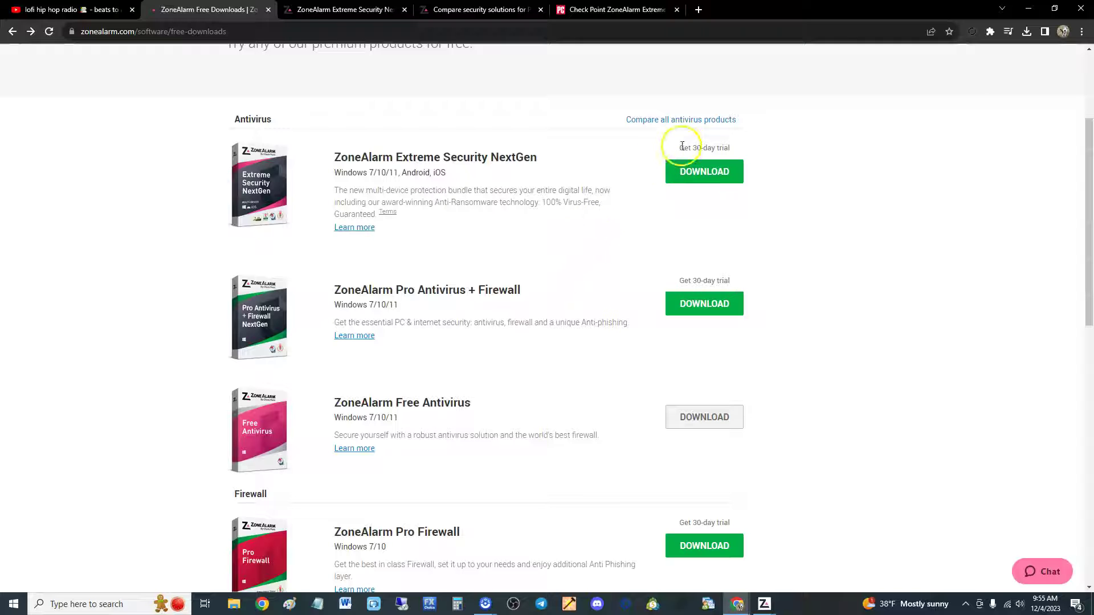
pyautogui.moveTo(682, 146); pyautogui.dragTo(732, 149)
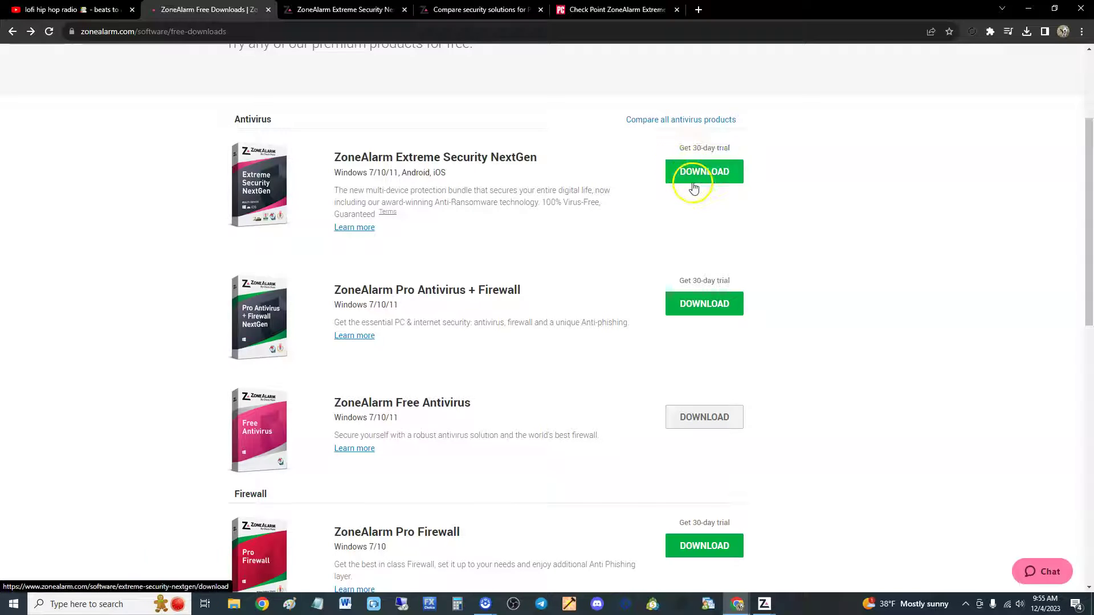
pyautogui.scroll(-10, 698, 264)
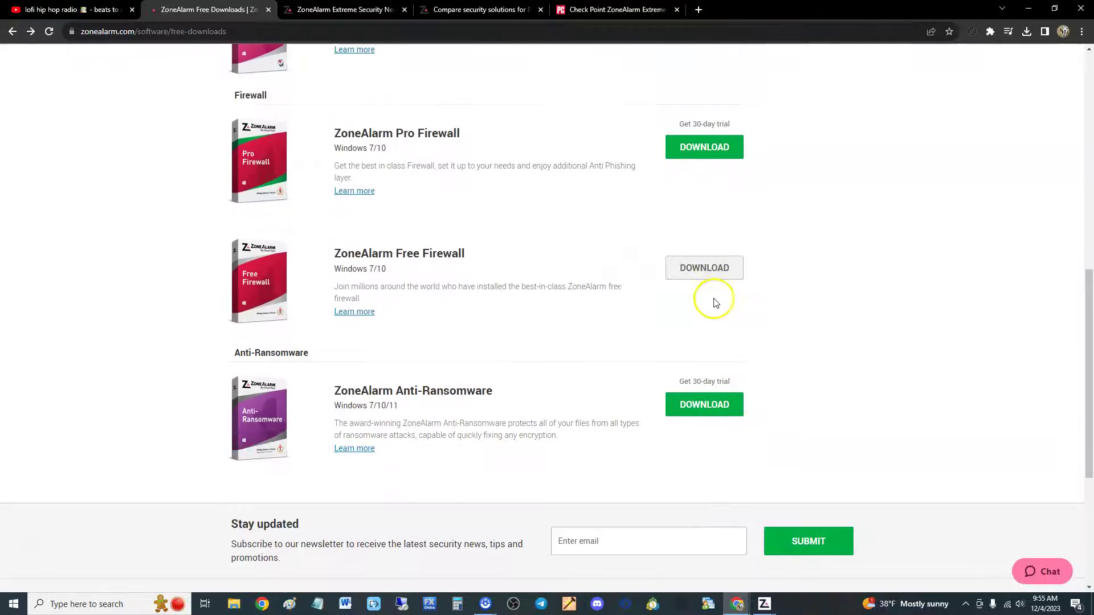
pyautogui.scroll(7, 614, 280)
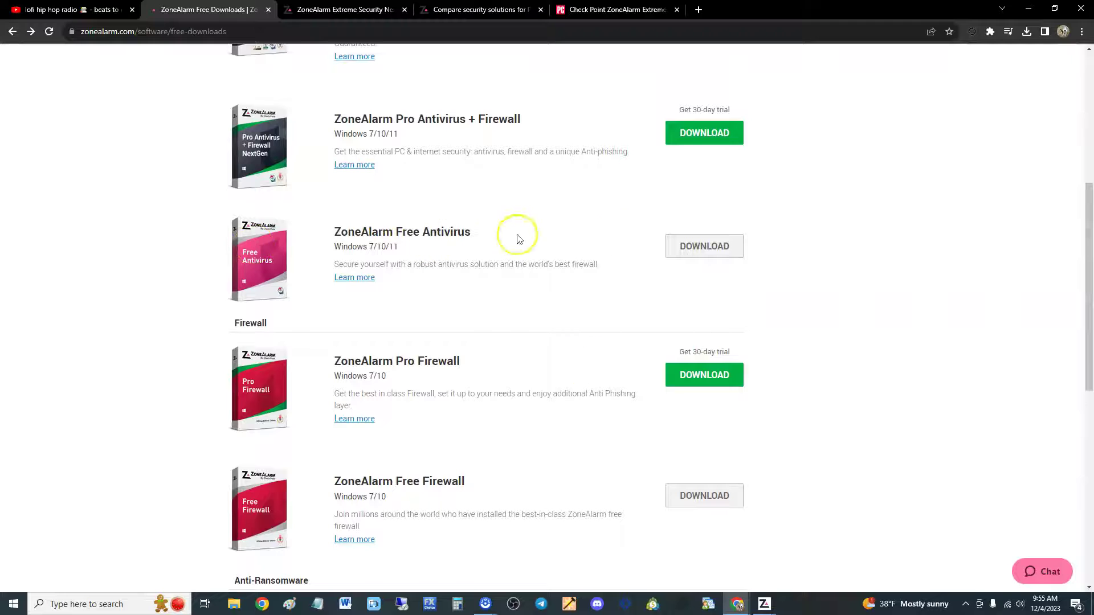
pyautogui.scroll(1, 681, 319)
pyautogui.scroll(4, 681, 334)
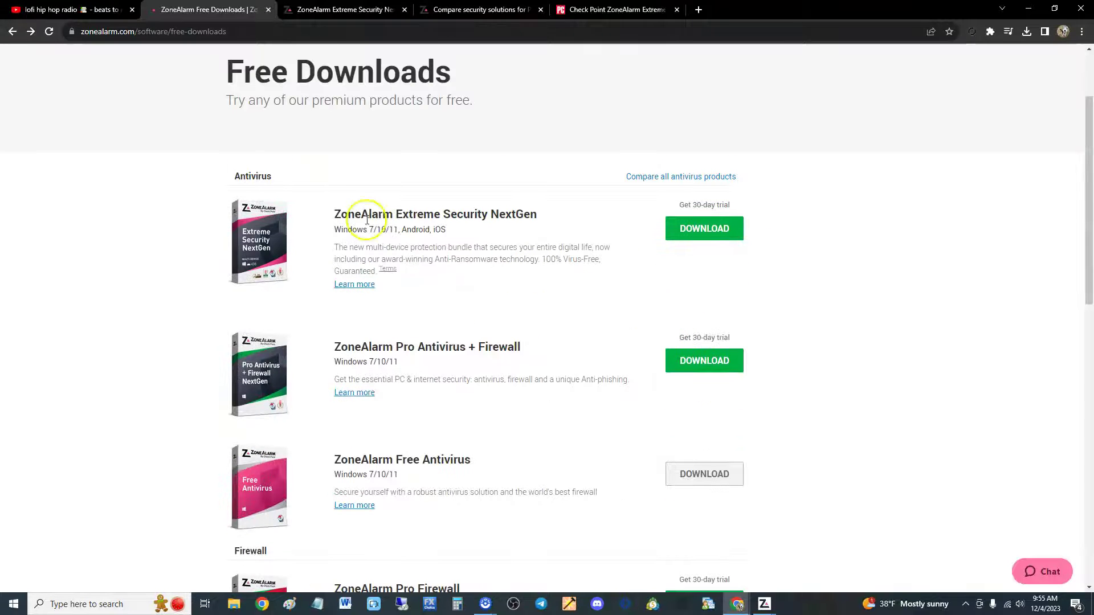
pyautogui.moveTo(334, 214); pyautogui.dragTo(530, 214)
pyautogui.click(555, 217)
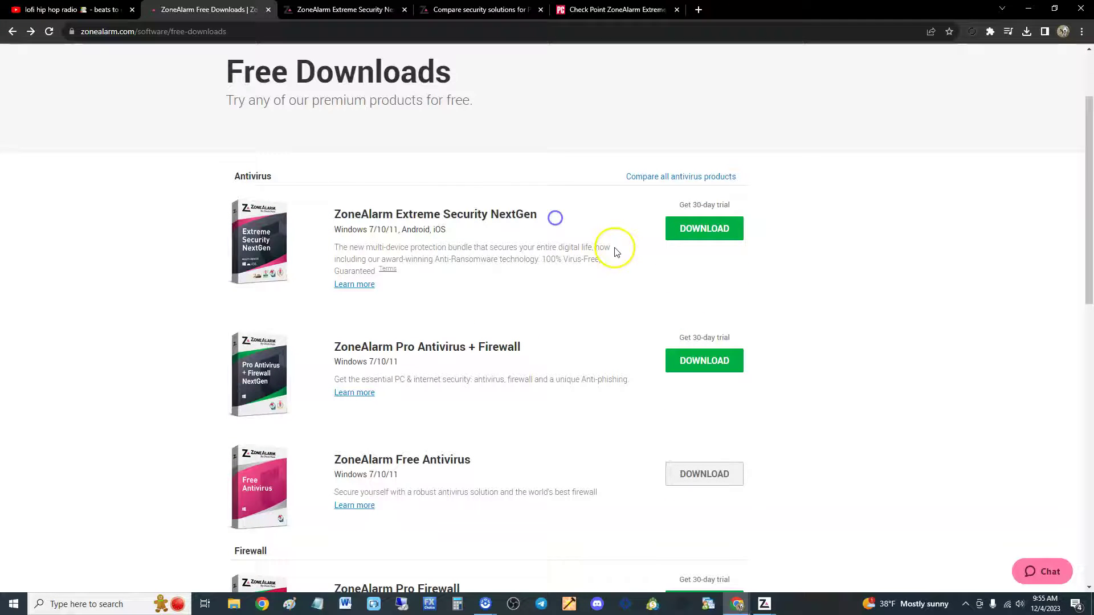
# Restore the main ZoneAlarm window from the taskbar and close the Black Friday sale popup.
pyautogui.click(764, 602)
pyautogui.click(750, 552)
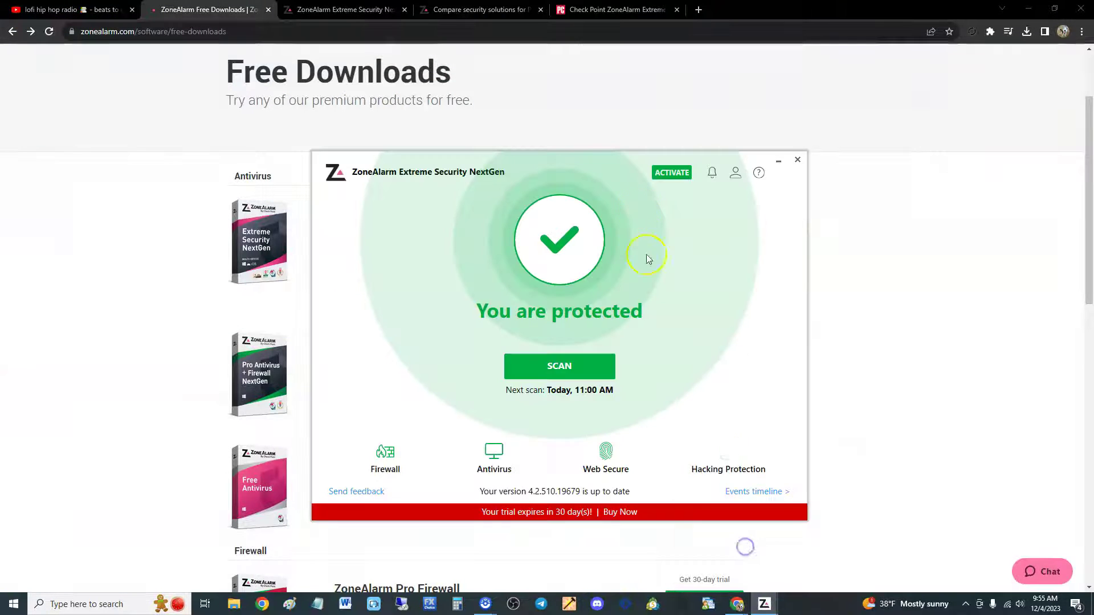
pyautogui.moveTo(585, 164); pyautogui.dragTo(530, 138)
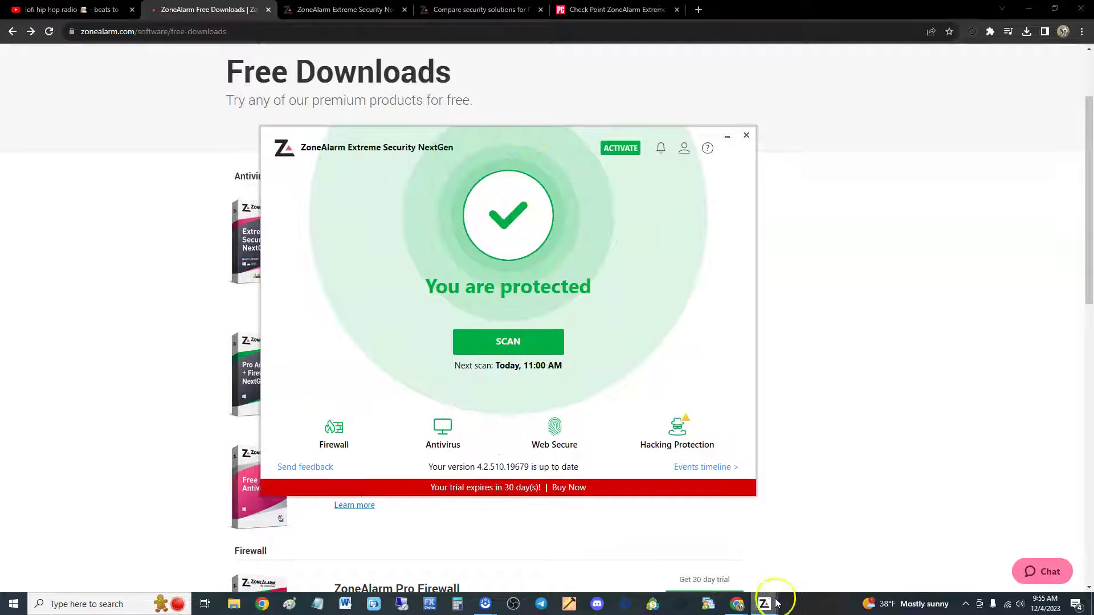
pyautogui.moveTo(764, 595)
pyautogui.click(794, 575)
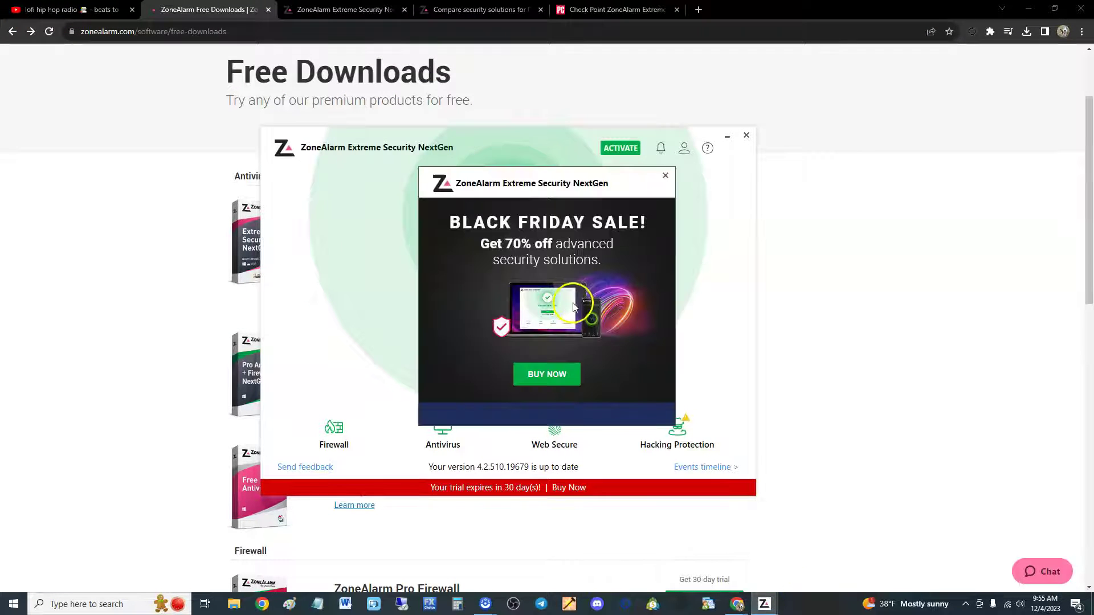
pyautogui.click(665, 177)
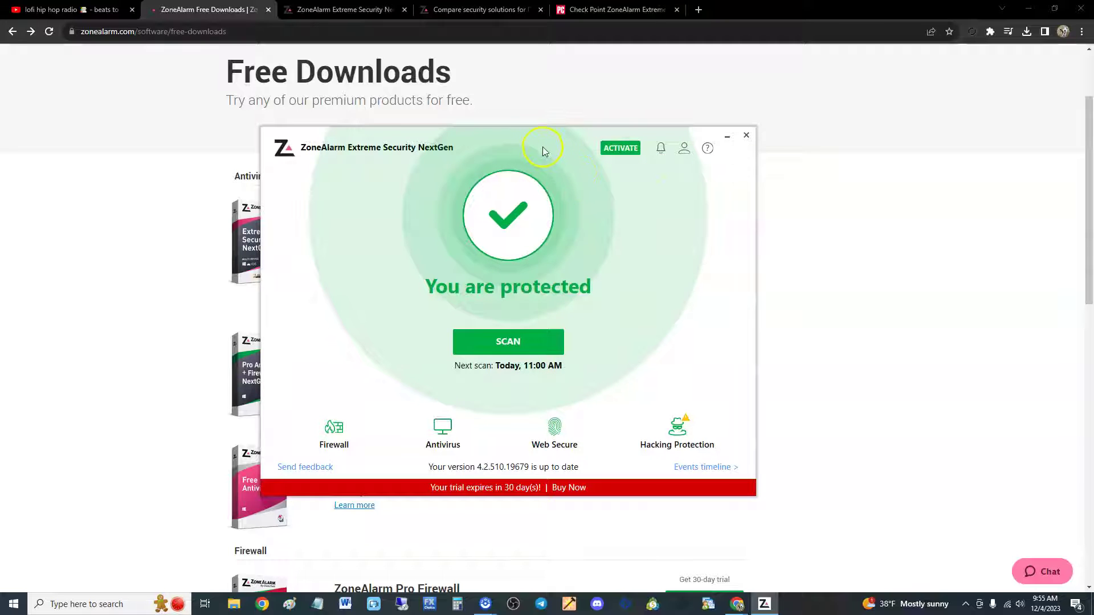
pyautogui.moveTo(542, 150); pyautogui.dragTo(524, 154)
# Switch to the PCMag review tab, return to the top, and close the T-Mobile ad banner.
pyautogui.click(577, 24)
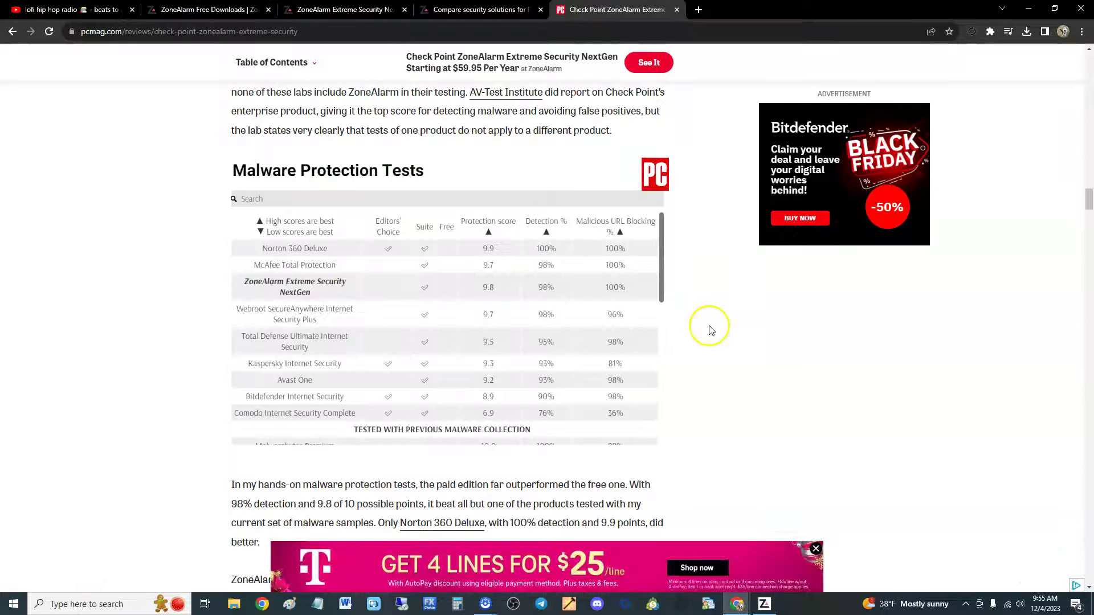
pyautogui.moveTo(1087, 200); pyautogui.dragTo(1087, 56)
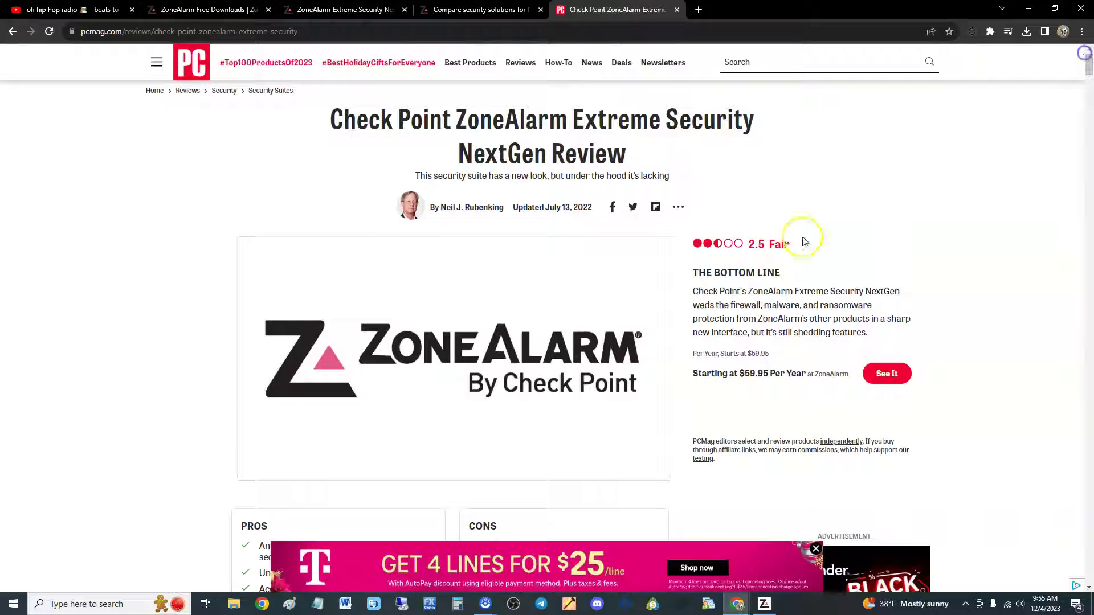
pyautogui.click(815, 548)
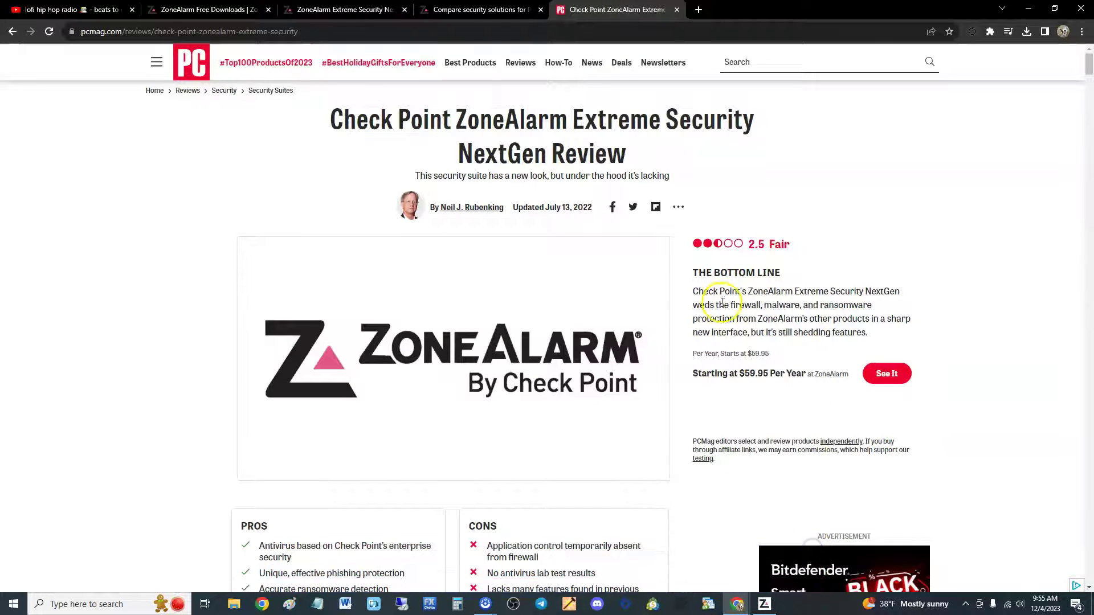
pyautogui.scroll(-1, 710, 308)
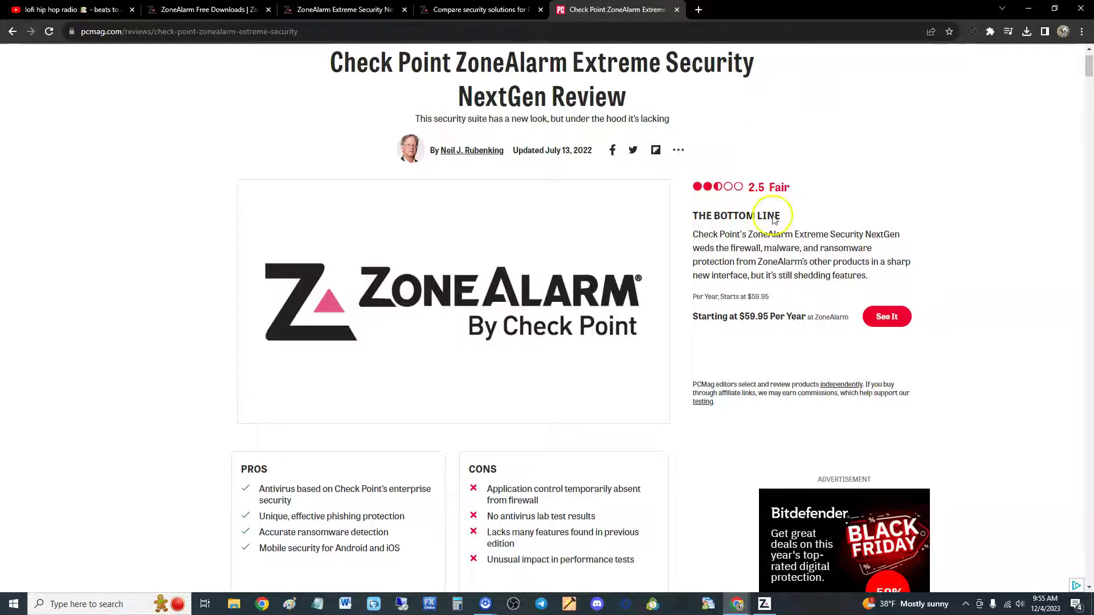
# Highlight the 2.5 rating score and the bottom line summary text.
pyautogui.moveTo(751, 186); pyautogui.dragTo(764, 186)
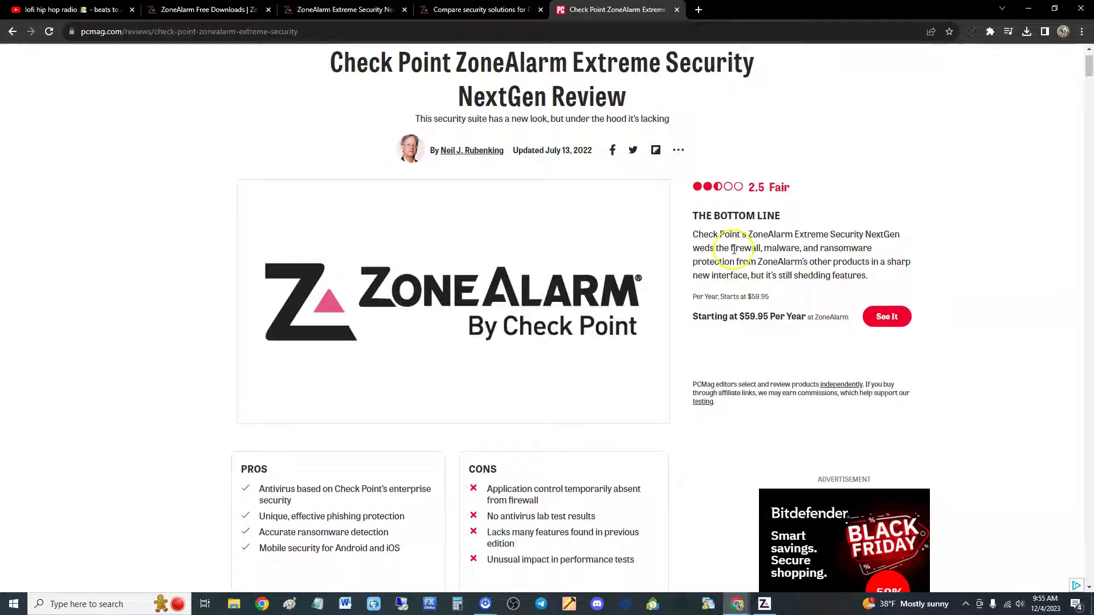
pyautogui.moveTo(691, 234); pyautogui.dragTo(890, 253)
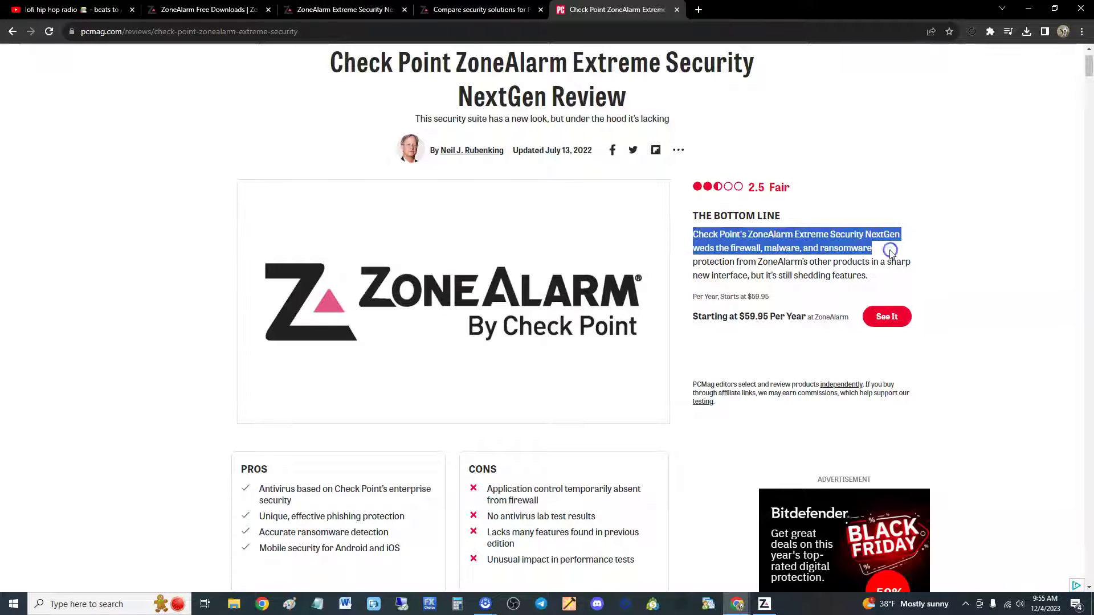
pyautogui.click(890, 253)
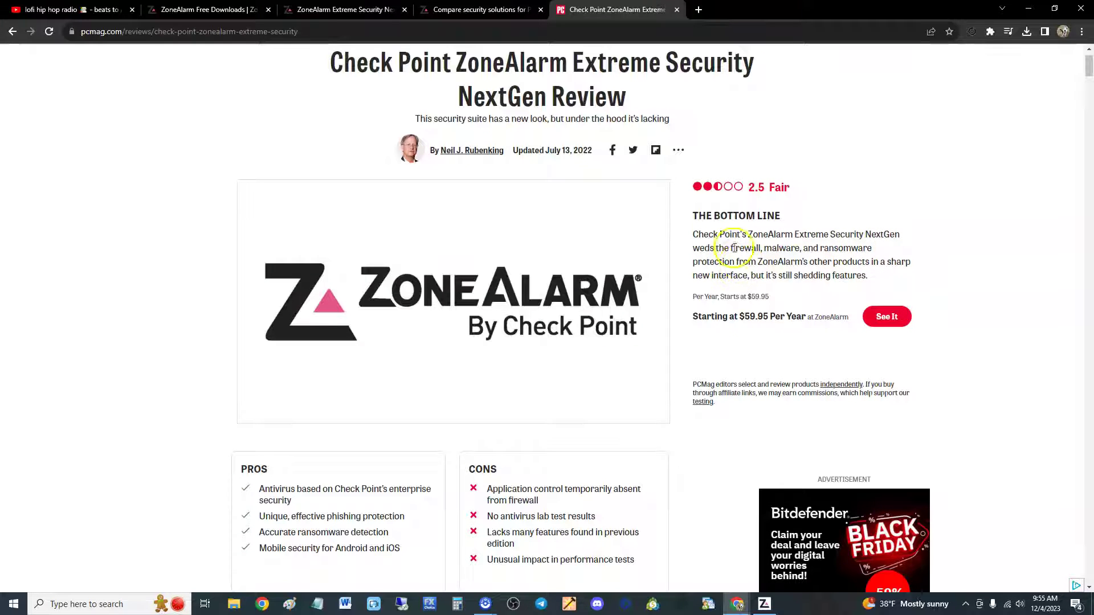
pyautogui.click(762, 265)
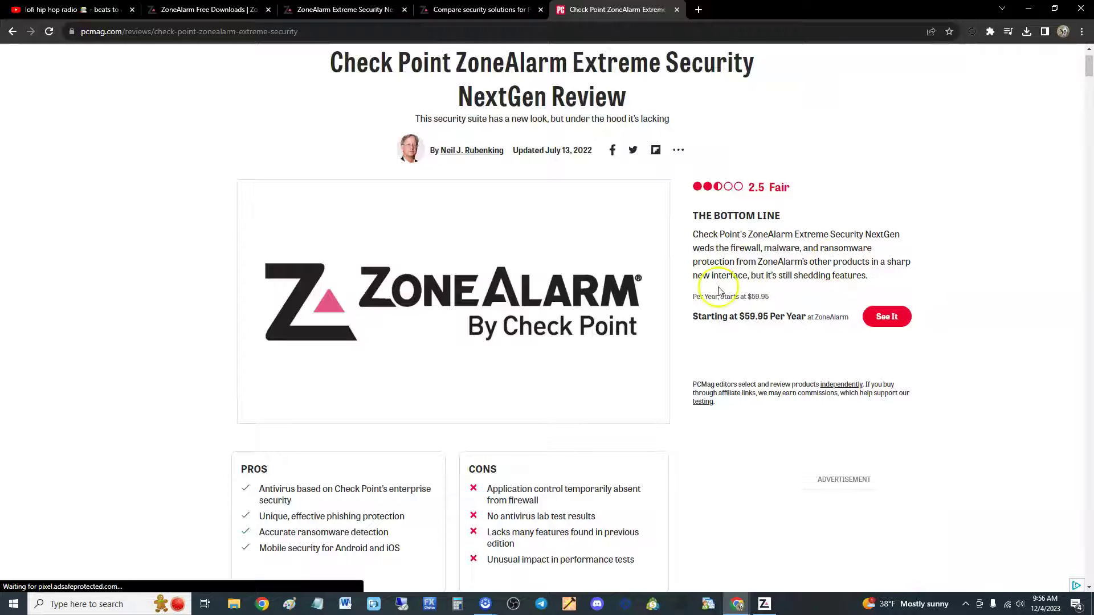
pyautogui.moveTo(698, 275); pyautogui.dragTo(871, 278)
pyautogui.click(795, 278)
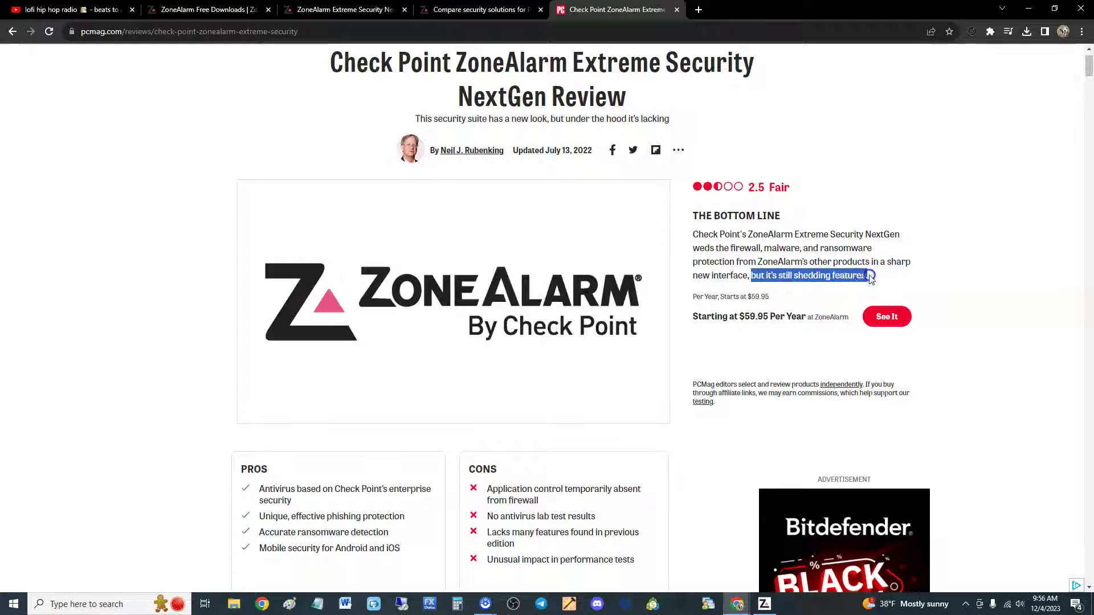
pyautogui.click(799, 254)
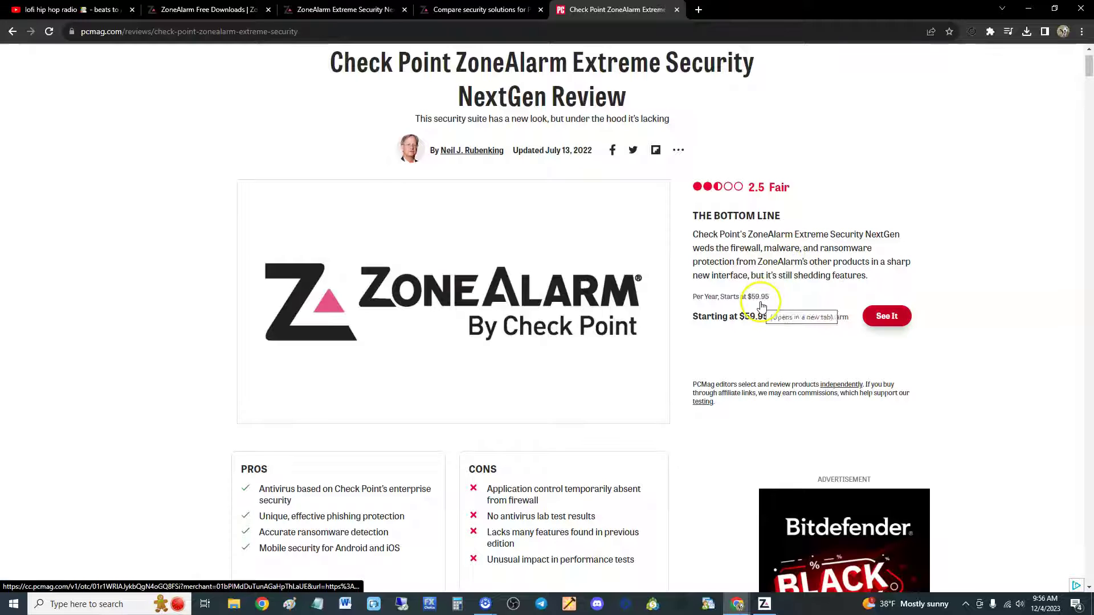
# Highlight the Pros: phishing protection, accurate ransomware detection, and mobile security for Android and iOS.
pyautogui.scroll(-4, 764, 325)
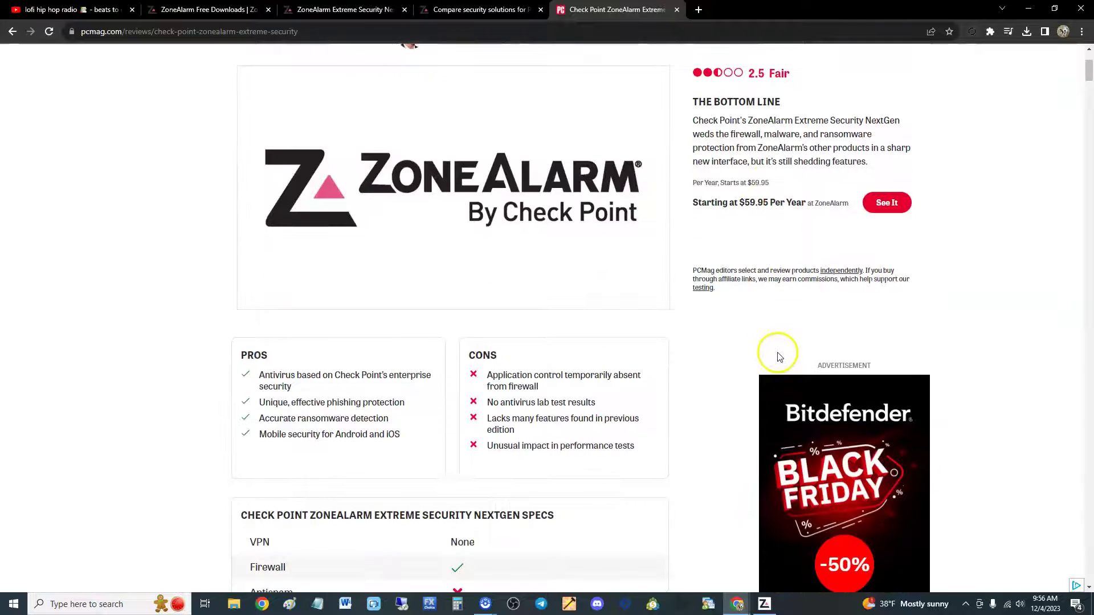
pyautogui.moveTo(291, 272); pyautogui.dragTo(381, 266)
pyautogui.click(276, 274)
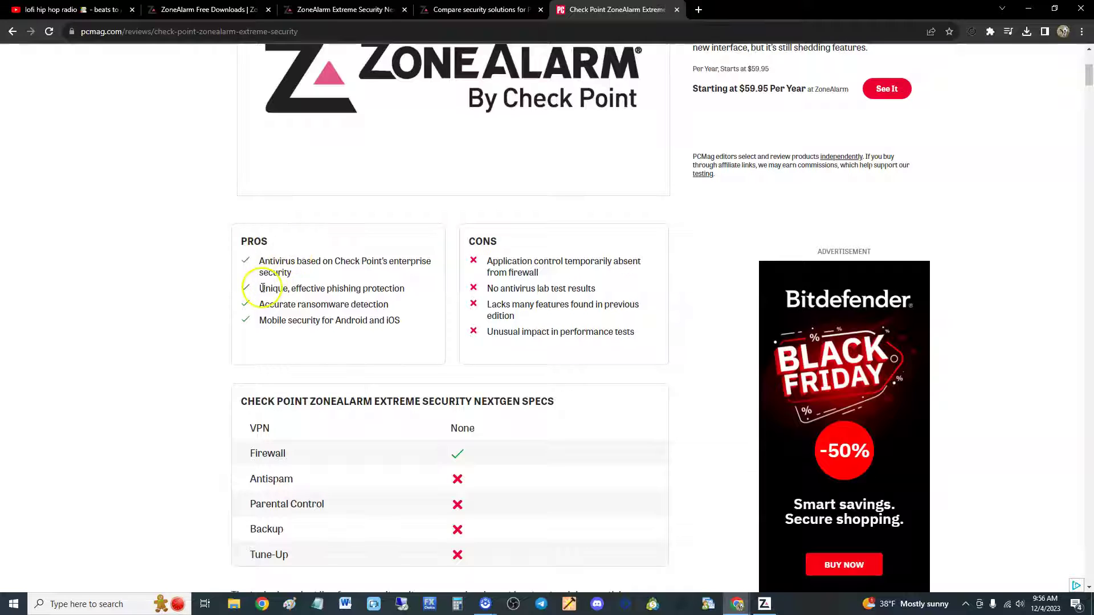
pyautogui.moveTo(262, 288); pyautogui.dragTo(399, 286)
pyautogui.click(300, 304)
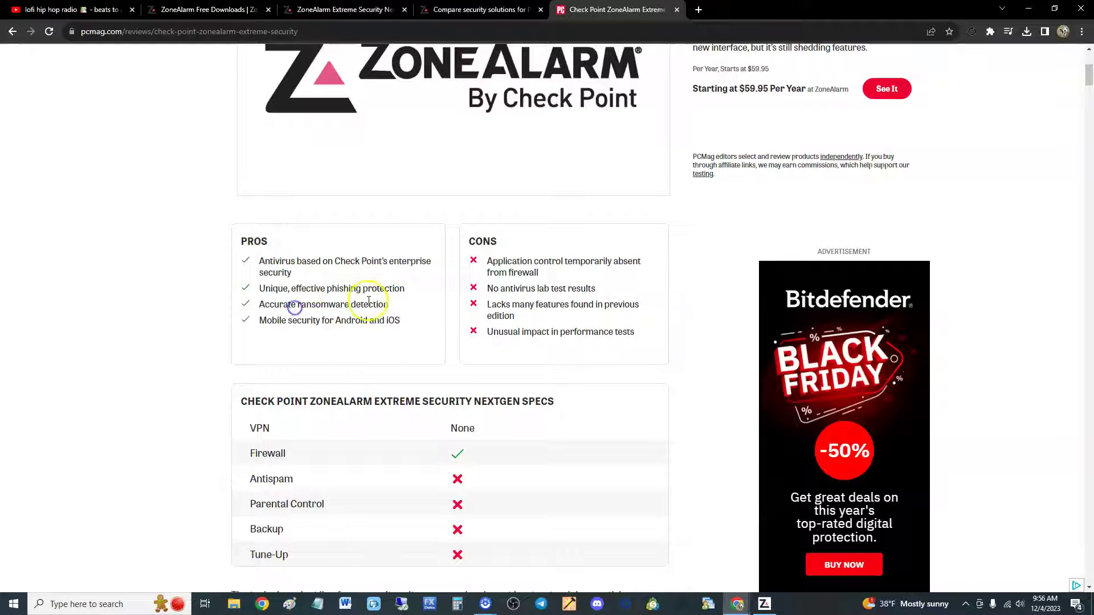
pyautogui.moveTo(282, 305); pyautogui.dragTo(391, 305)
pyautogui.click(359, 316)
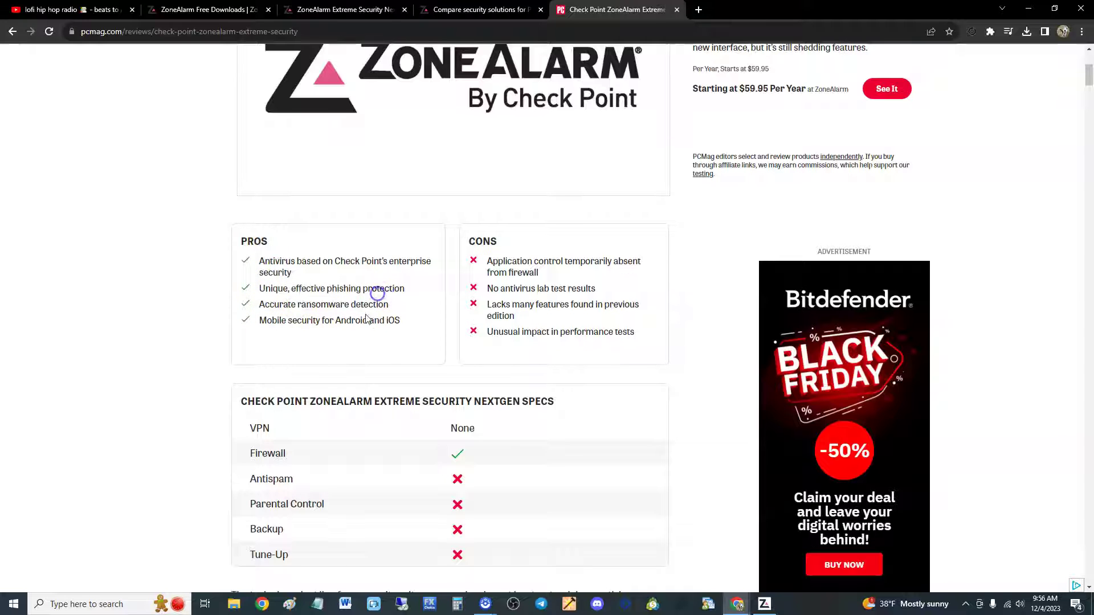
pyautogui.click(383, 313)
pyautogui.click(259, 321)
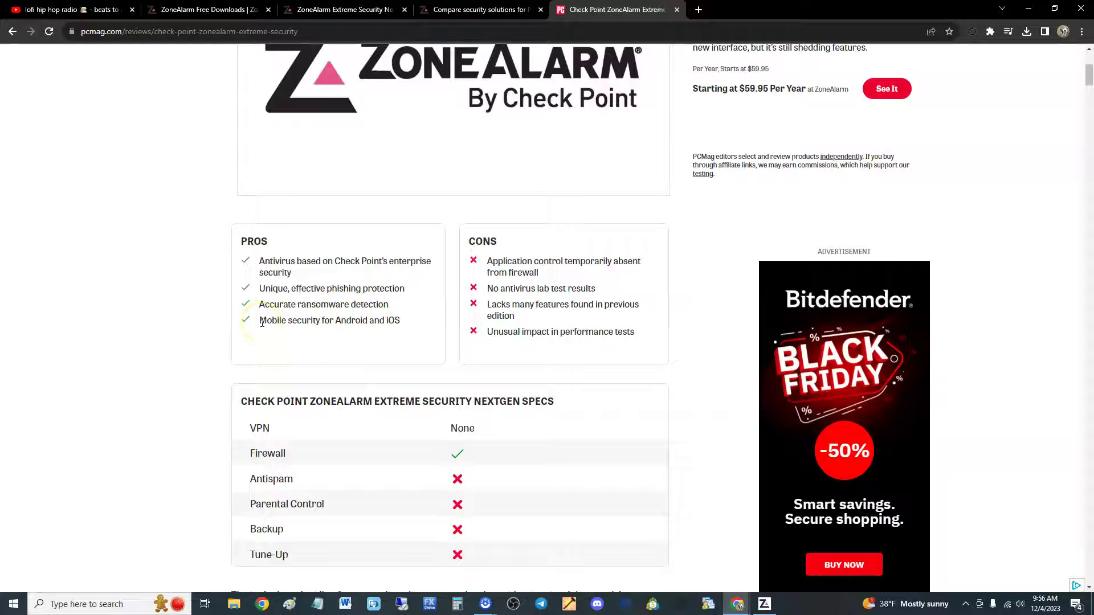
pyautogui.moveTo(262, 321); pyautogui.dragTo(398, 320)
pyautogui.click(399, 320)
pyautogui.click(251, 336)
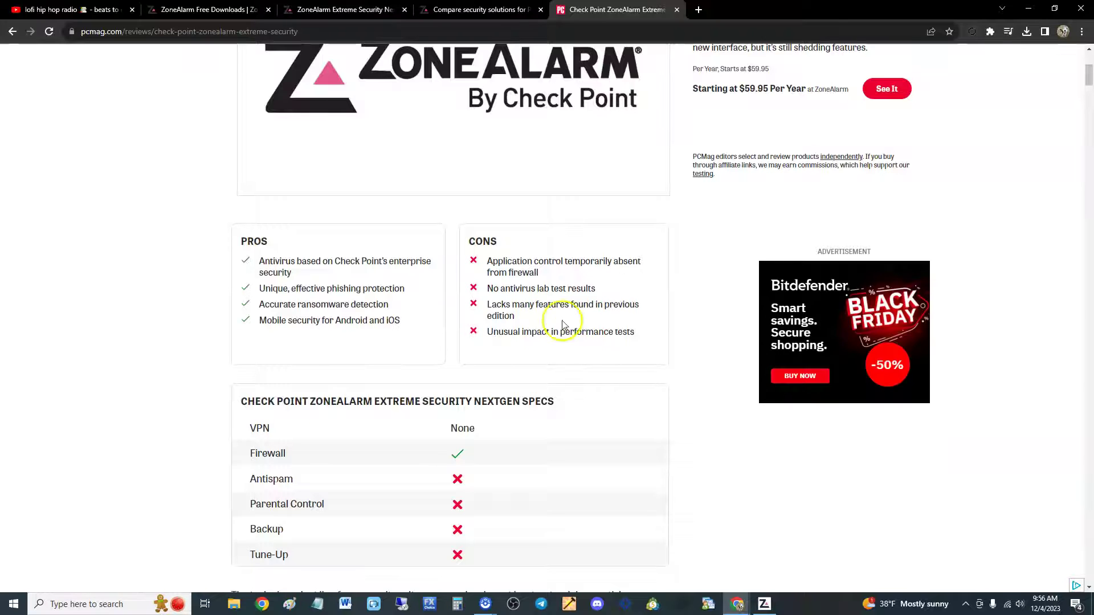
# Highlight the first Cons, including no antivirus lab test results and the lacking-features con.
pyautogui.moveTo(487, 262); pyautogui.dragTo(584, 280)
pyautogui.click(590, 278)
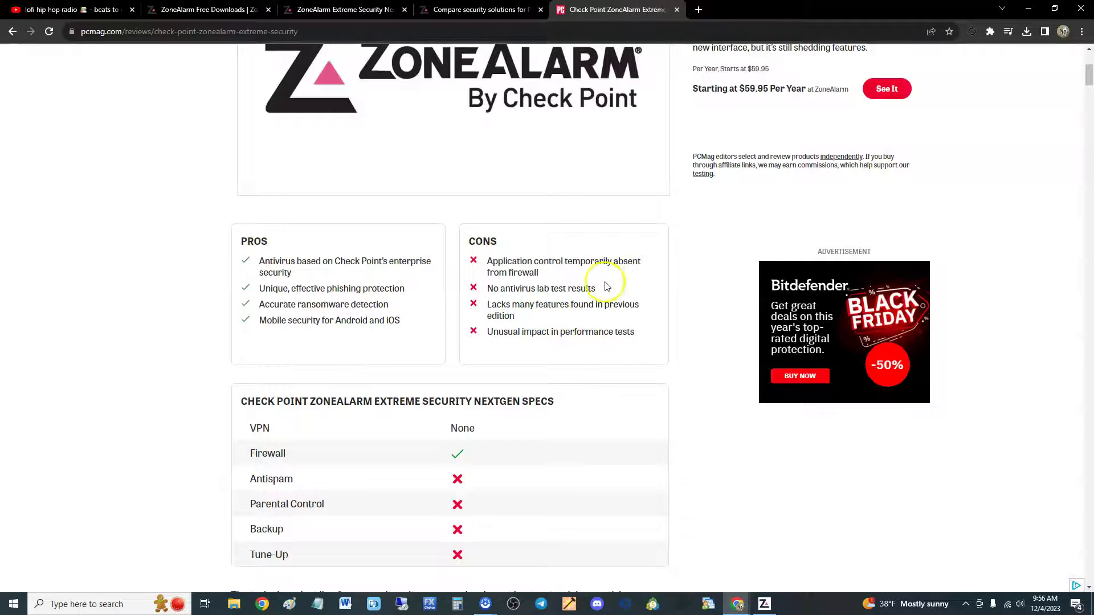
pyautogui.scroll(-1, 615, 288)
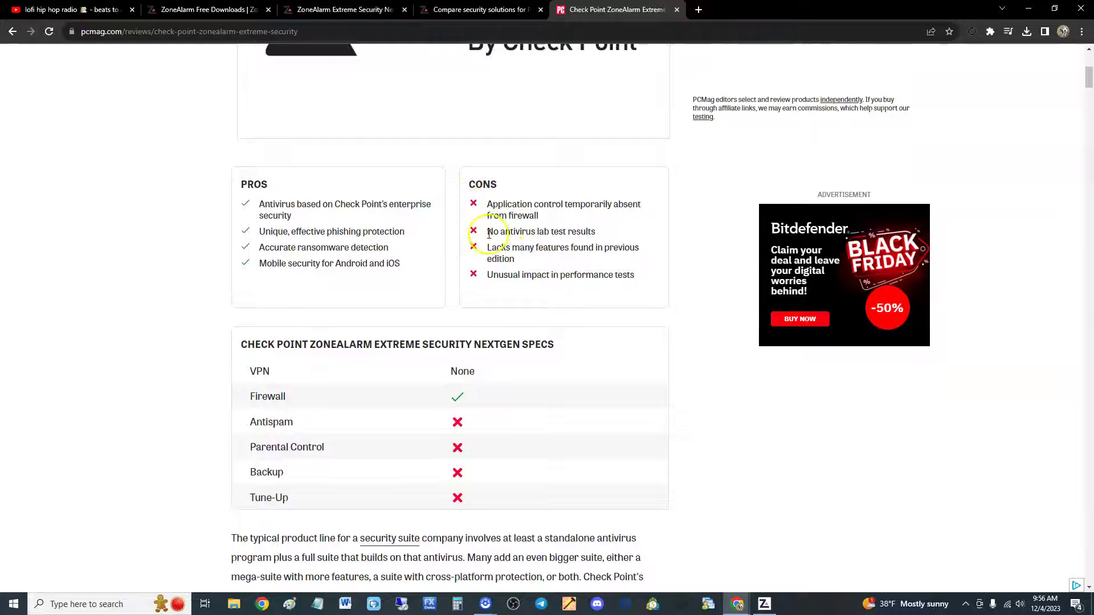
pyautogui.moveTo(488, 233); pyautogui.dragTo(597, 234)
pyautogui.click(596, 234)
pyautogui.click(553, 237)
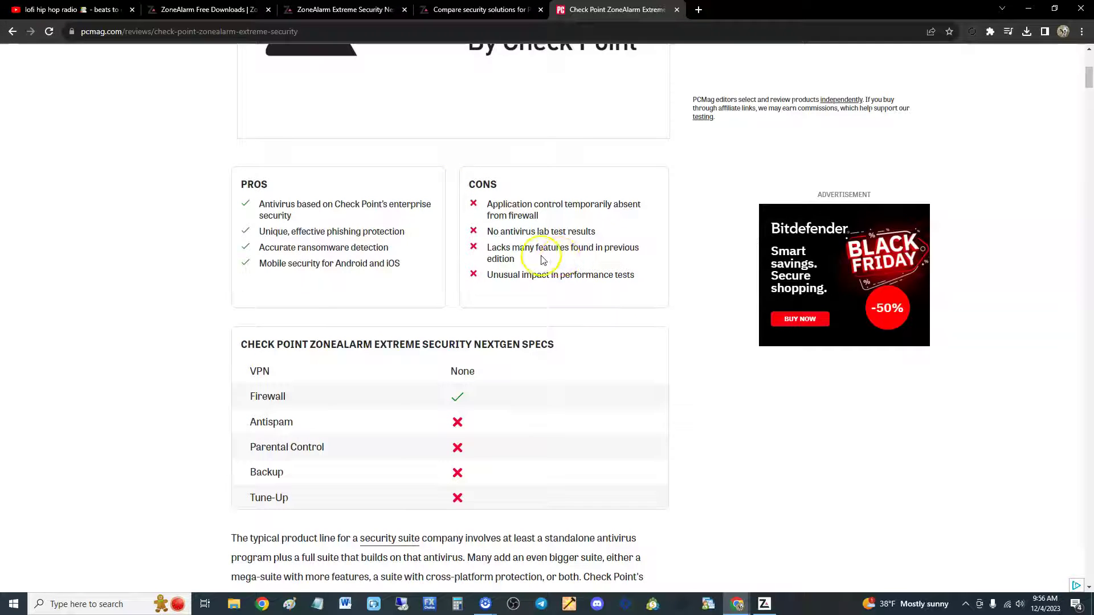
pyautogui.moveTo(487, 248); pyautogui.dragTo(610, 248)
pyautogui.click(615, 252)
# Highlight the performance tests con, then scroll down past the specs table to the cost section.
pyautogui.scroll(-1, 625, 268)
pyautogui.moveTo(486, 219); pyautogui.dragTo(634, 221)
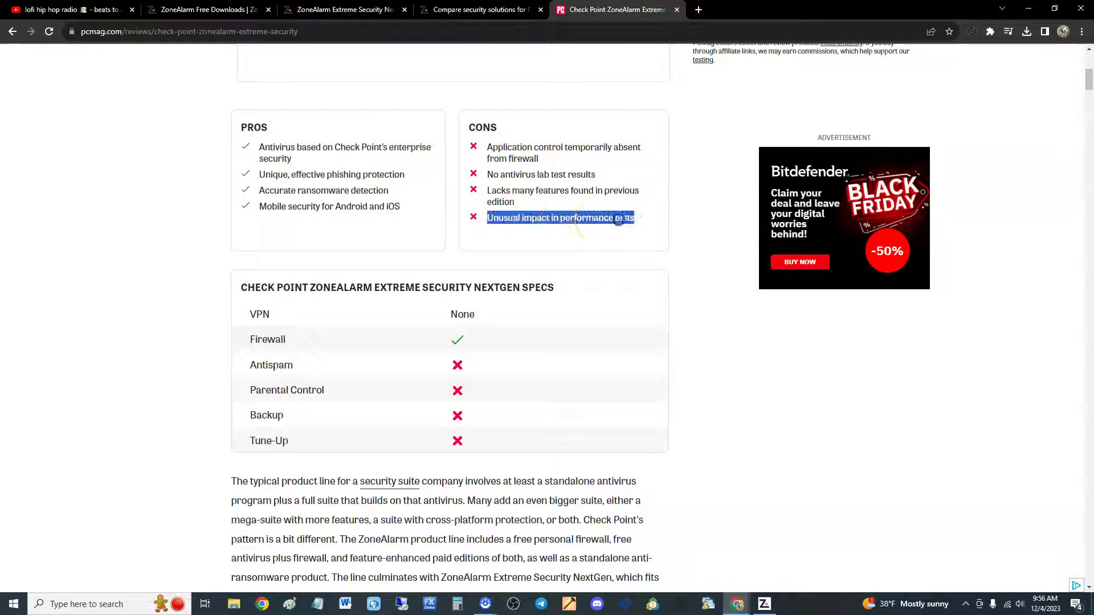
pyautogui.click(619, 220)
pyautogui.moveTo(485, 218); pyautogui.dragTo(630, 213)
pyautogui.click(603, 216)
pyautogui.scroll(-2, 593, 219)
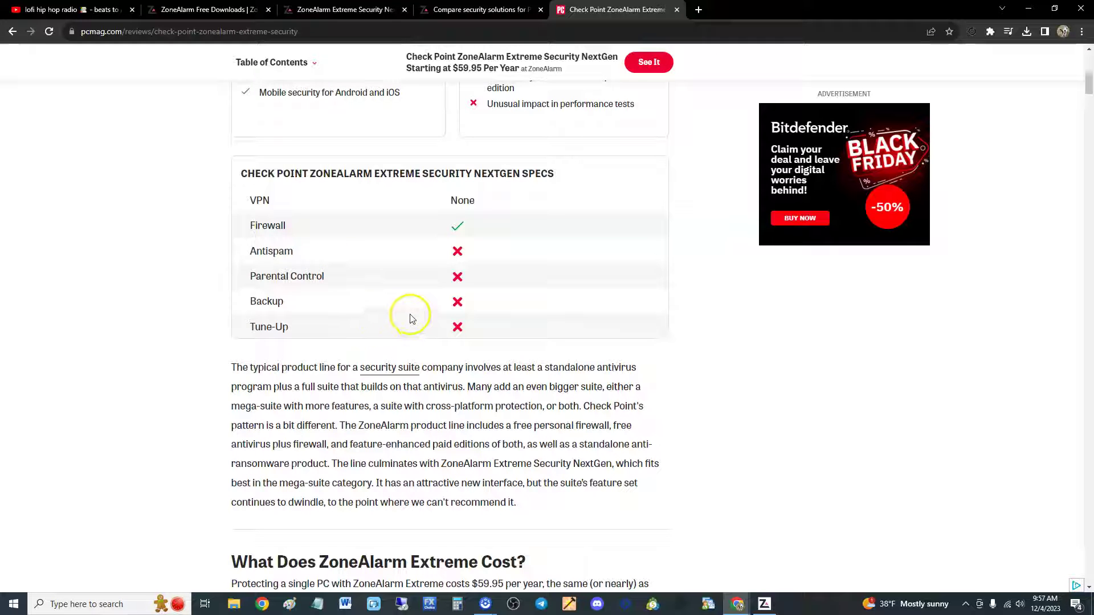
pyautogui.scroll(-3, 412, 318)
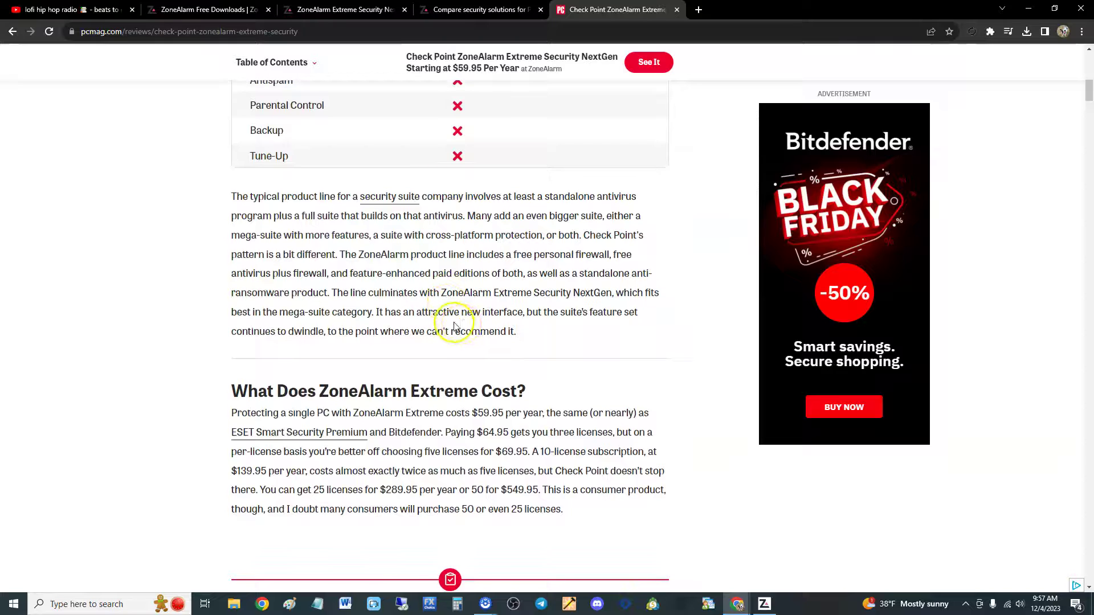
# Restore ZoneAlarm's dashboard over the review scrolled back to its specs table, nudging the window into place.
pyautogui.click(764, 604)
pyautogui.moveTo(525, 159); pyautogui.dragTo(537, 157)
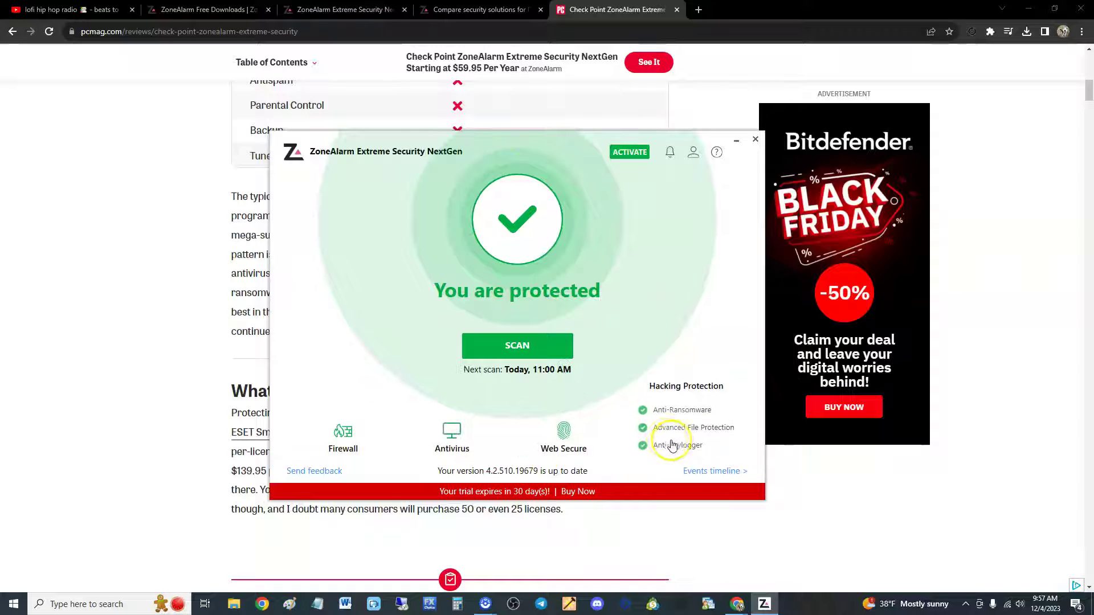
pyautogui.click(162, 255)
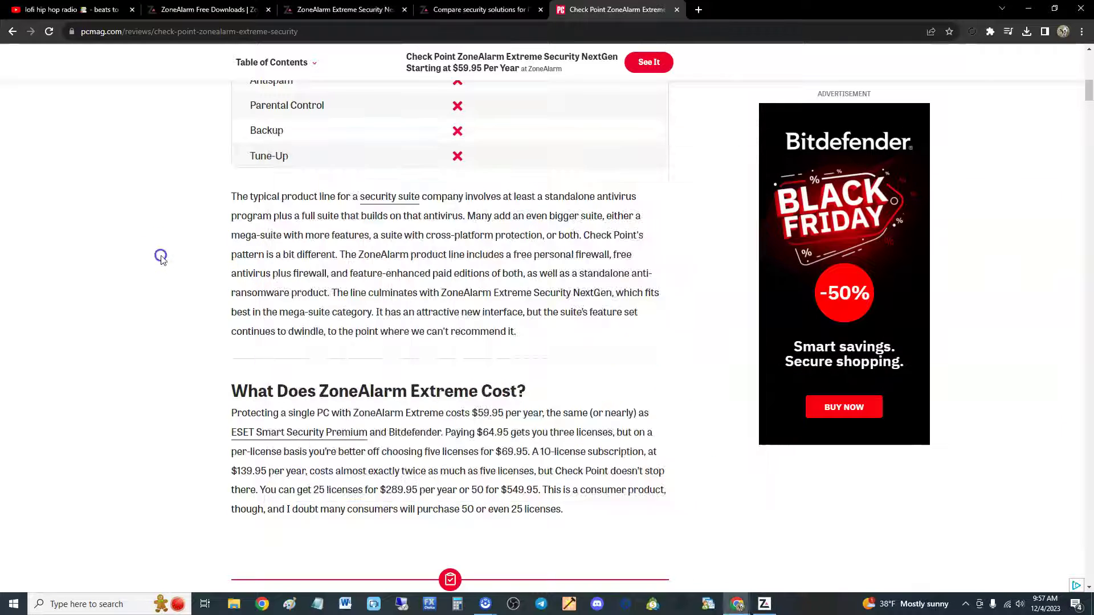
pyautogui.scroll(2, 161, 254)
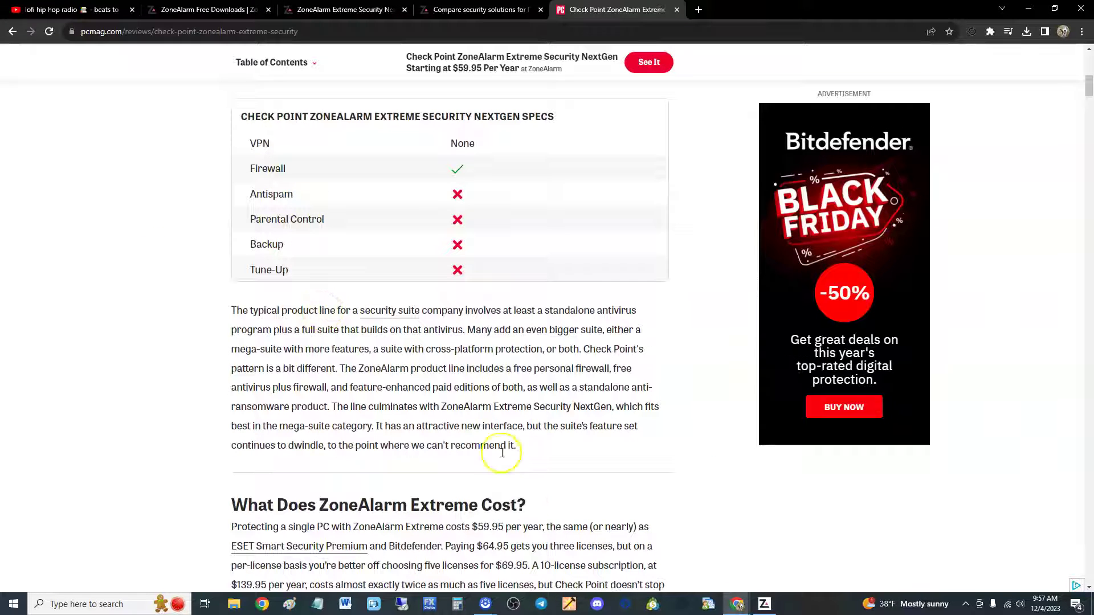
pyautogui.click(732, 566)
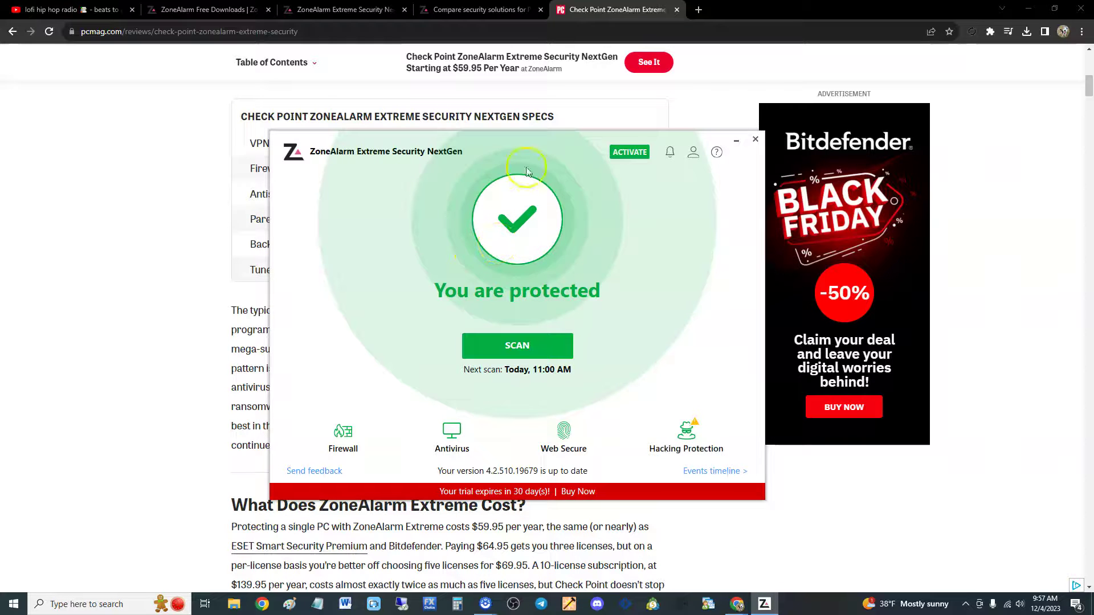
pyautogui.moveTo(518, 144); pyautogui.dragTo(501, 155)
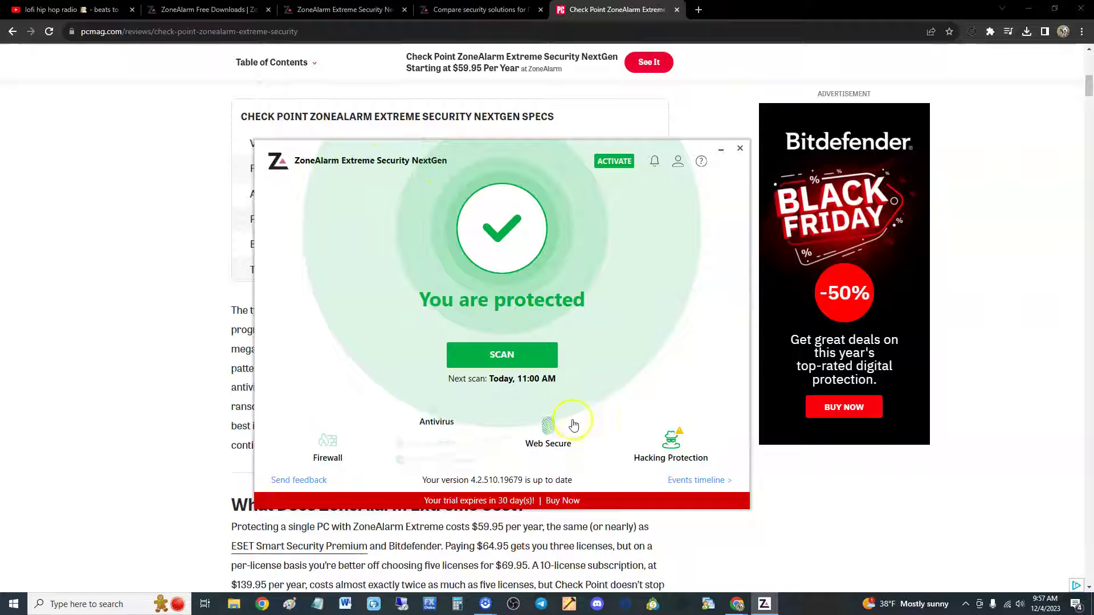
# Bring the PCMag review in front of ZoneAlarm and highlight part of the product line paragraph.
pyautogui.click(164, 274)
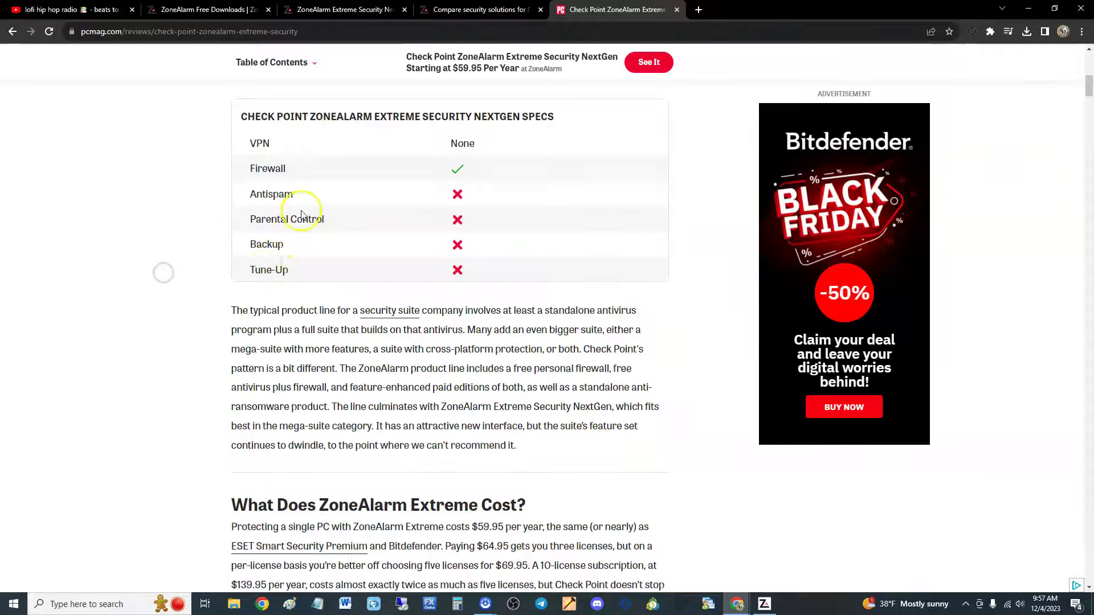
pyautogui.scroll(-2, 507, 384)
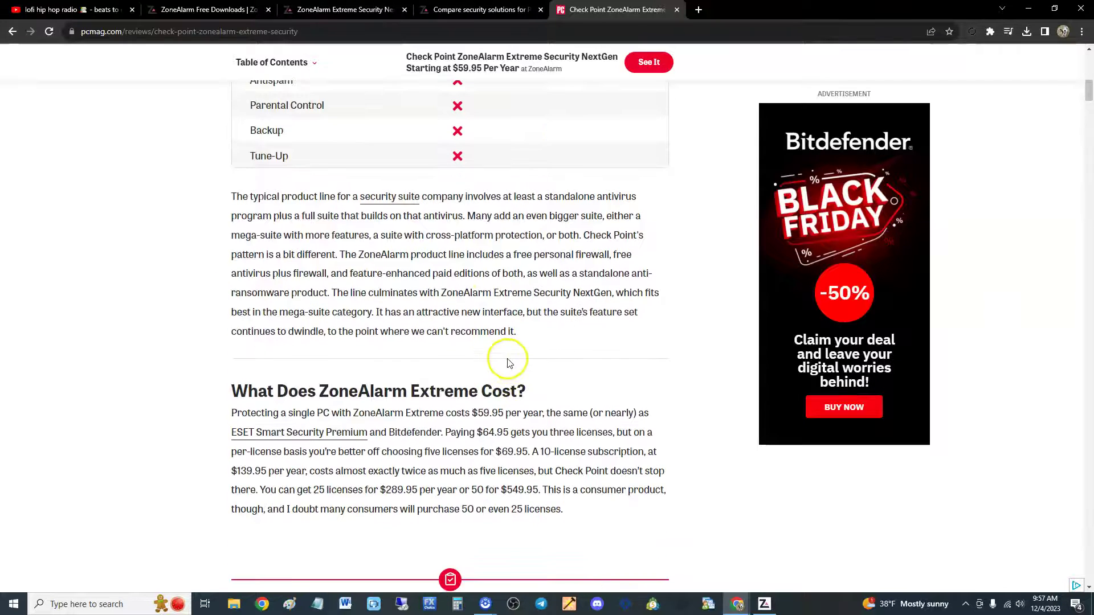
pyautogui.scroll(2, 509, 296)
pyautogui.scroll(-2, 349, 288)
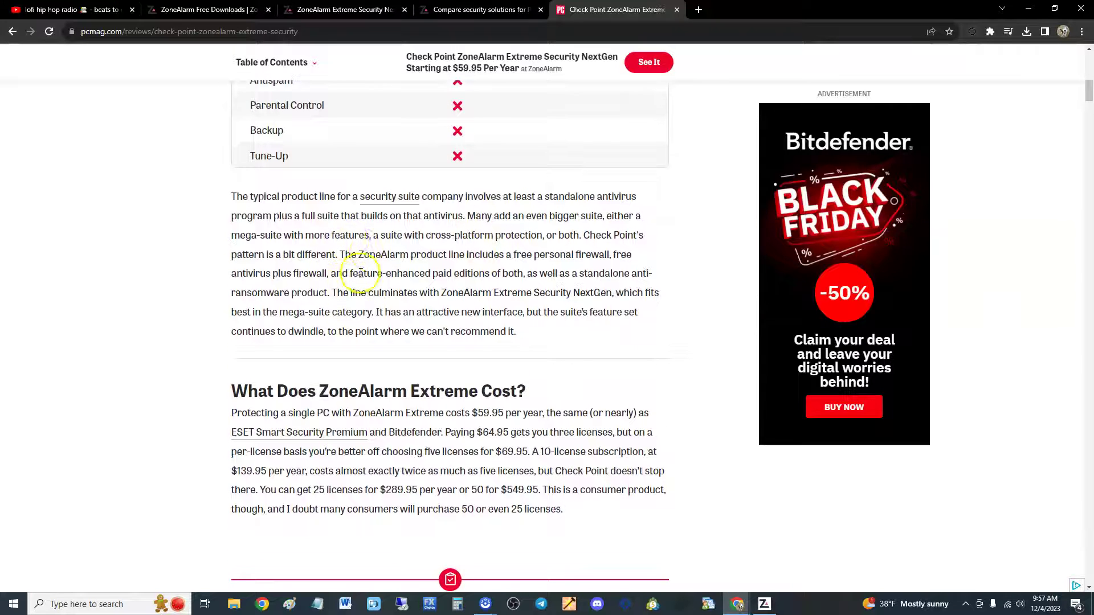
pyautogui.moveTo(347, 209); pyautogui.dragTo(501, 200)
pyautogui.click(546, 203)
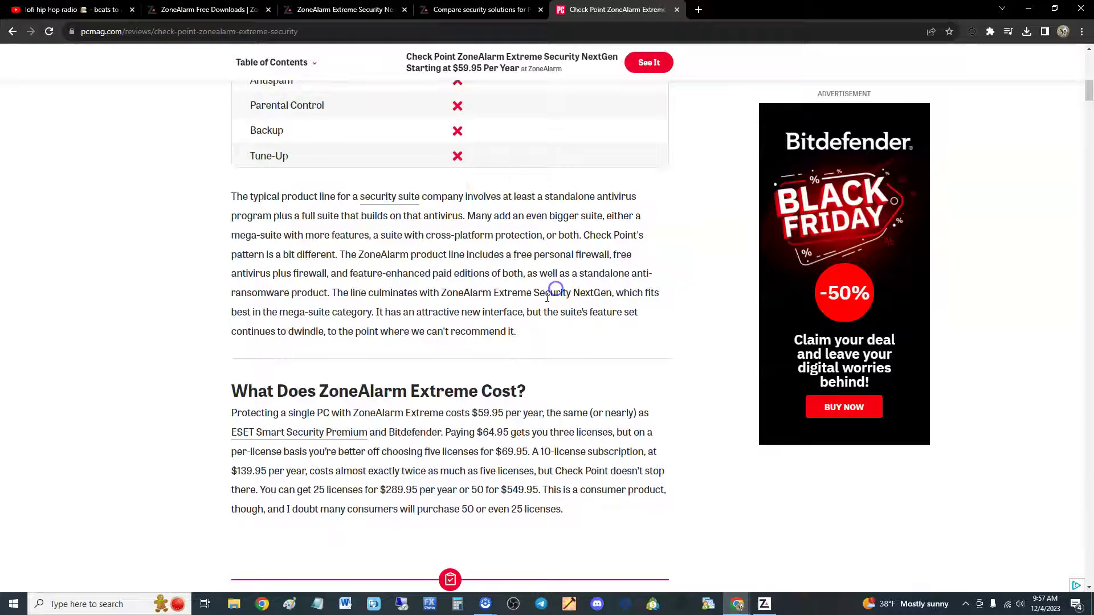
# Highlight the $59.95-per-year price and single-PC price comparison, then scroll to Aggregate Lab Results.
pyautogui.scroll(-4, 546, 296)
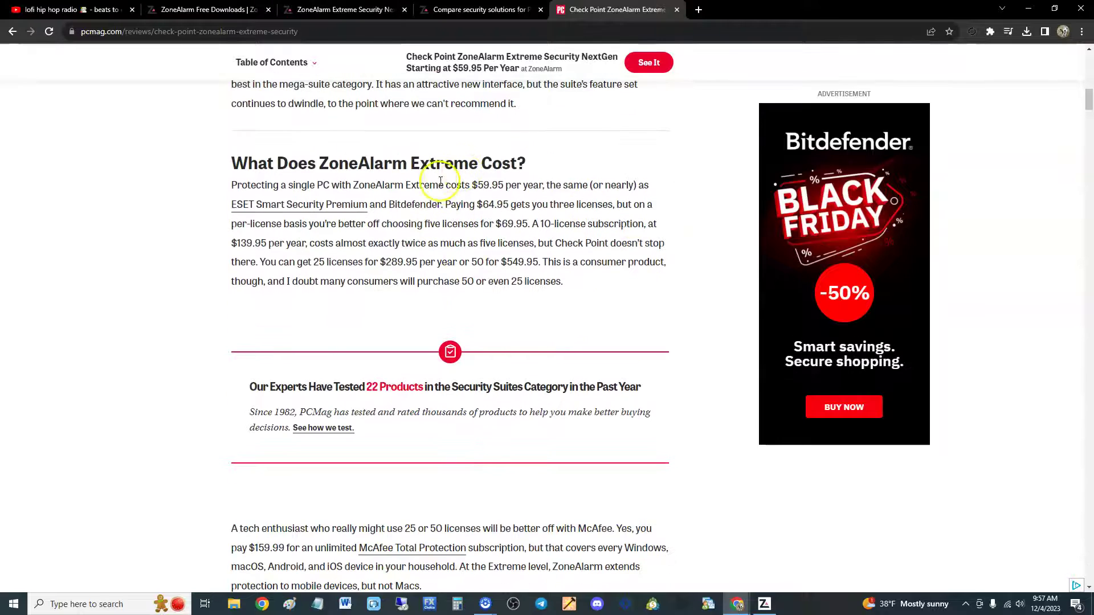
pyautogui.moveTo(438, 184); pyautogui.dragTo(554, 185)
pyautogui.click(553, 185)
pyautogui.moveTo(466, 184); pyautogui.dragTo(487, 197)
pyautogui.click(487, 194)
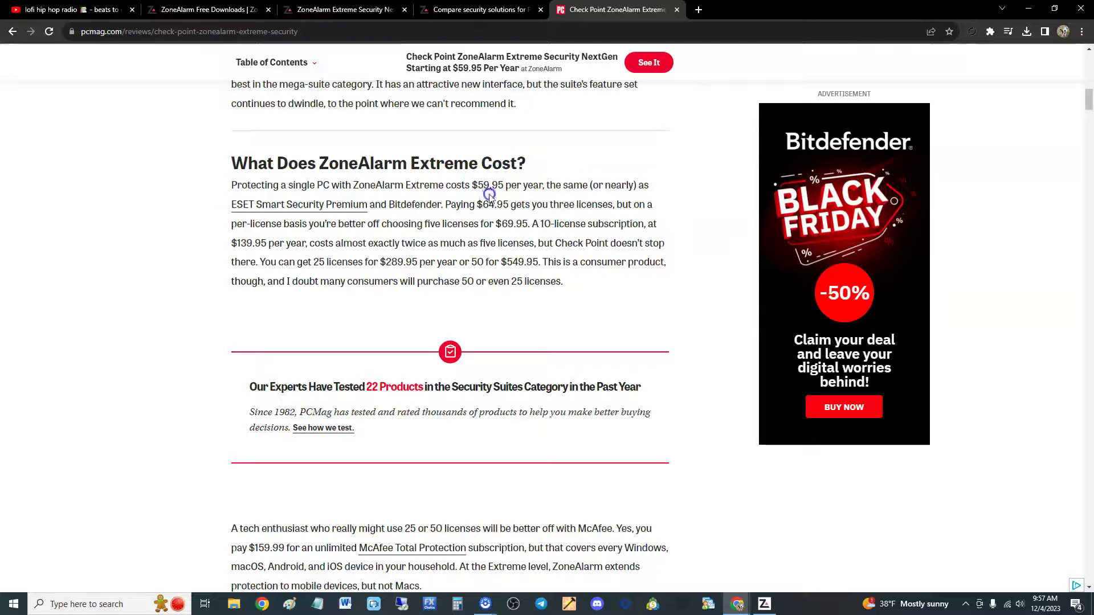
pyautogui.scroll(-4, 525, 251)
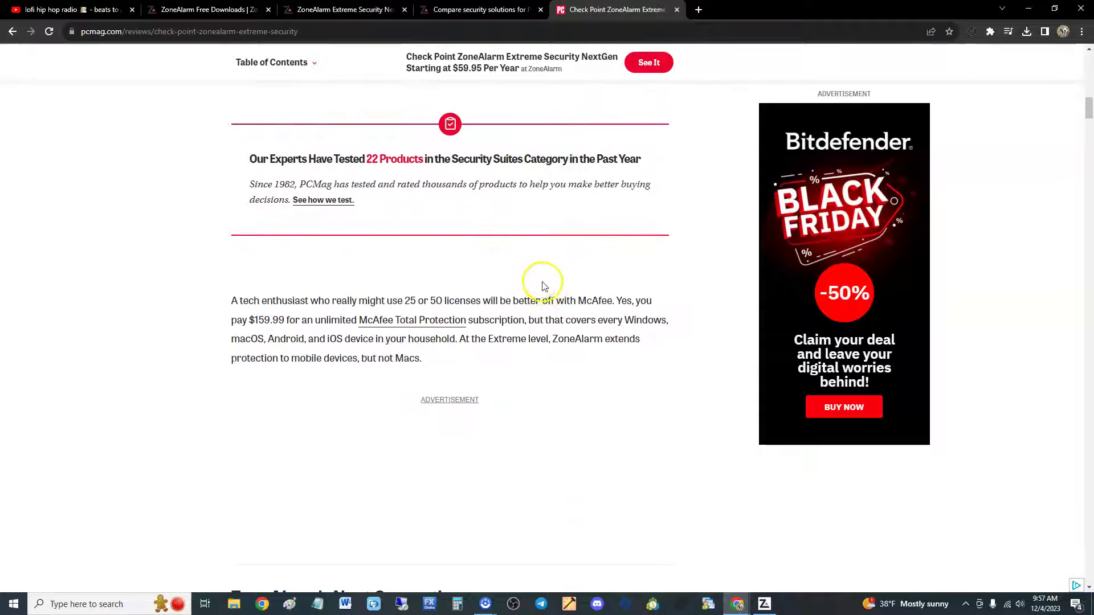
pyautogui.scroll(-9, 537, 282)
pyautogui.scroll(-20, 532, 284)
pyautogui.scroll(4, 524, 305)
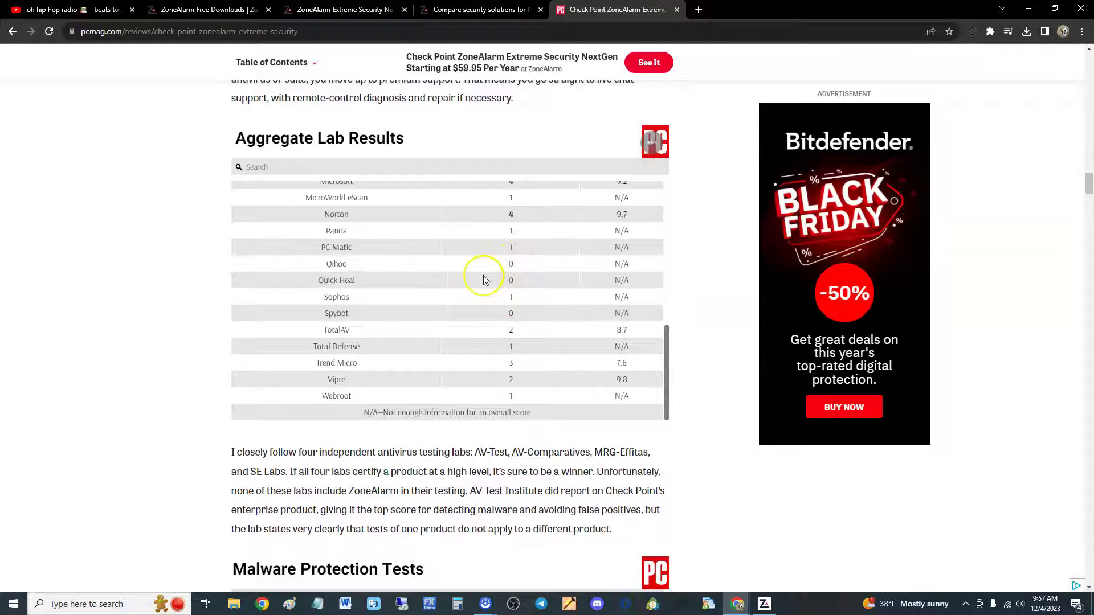
# Scroll to the Malware Protection Tests section, highlighting the word Malware in its heading.
pyautogui.scroll(-7, 484, 280)
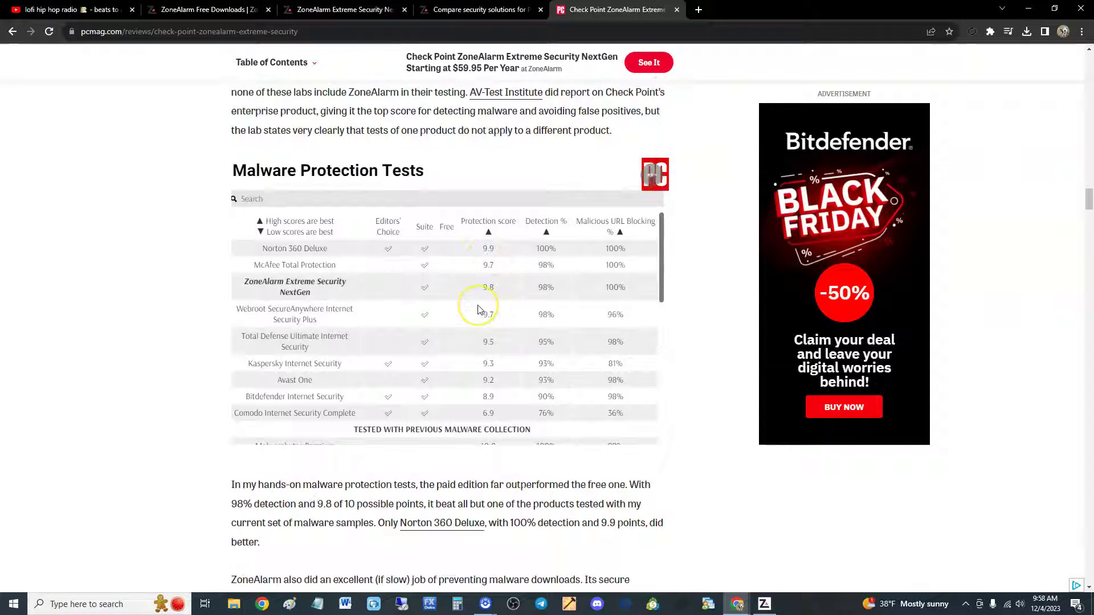
pyautogui.doubleClick(263, 171)
pyautogui.click(455, 171)
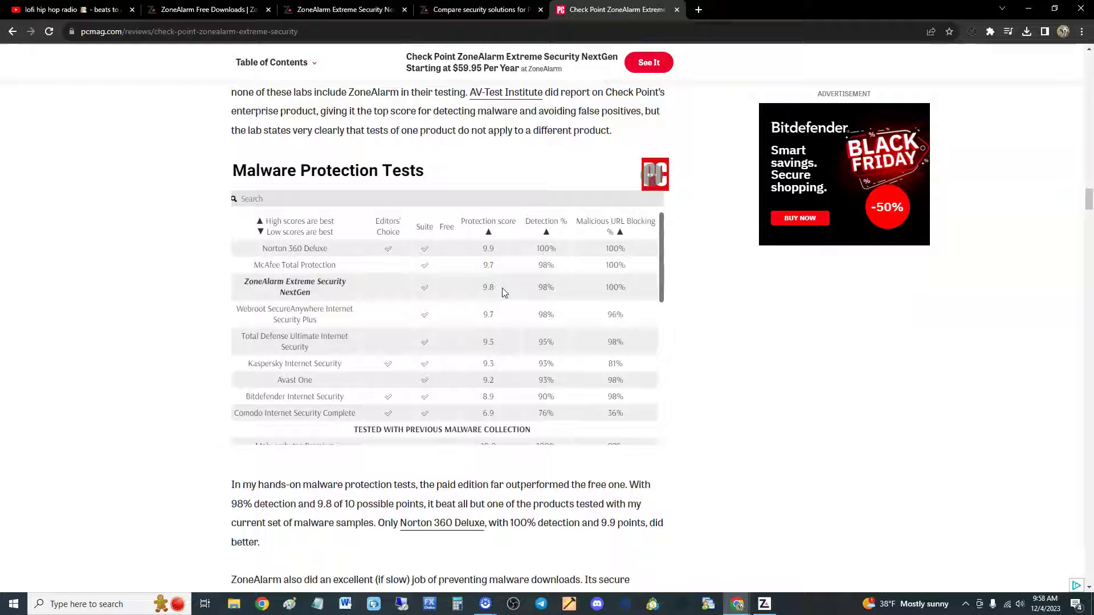
pyautogui.scroll(1, 518, 288)
pyautogui.scroll(-1, 520, 289)
# Highlight the Norton 360 Deluxe row and its scores to compare against ZoneAlarm's 9.8.
pyautogui.moveTo(270, 253); pyautogui.dragTo(313, 251)
pyautogui.click(328, 253)
pyautogui.click(618, 289)
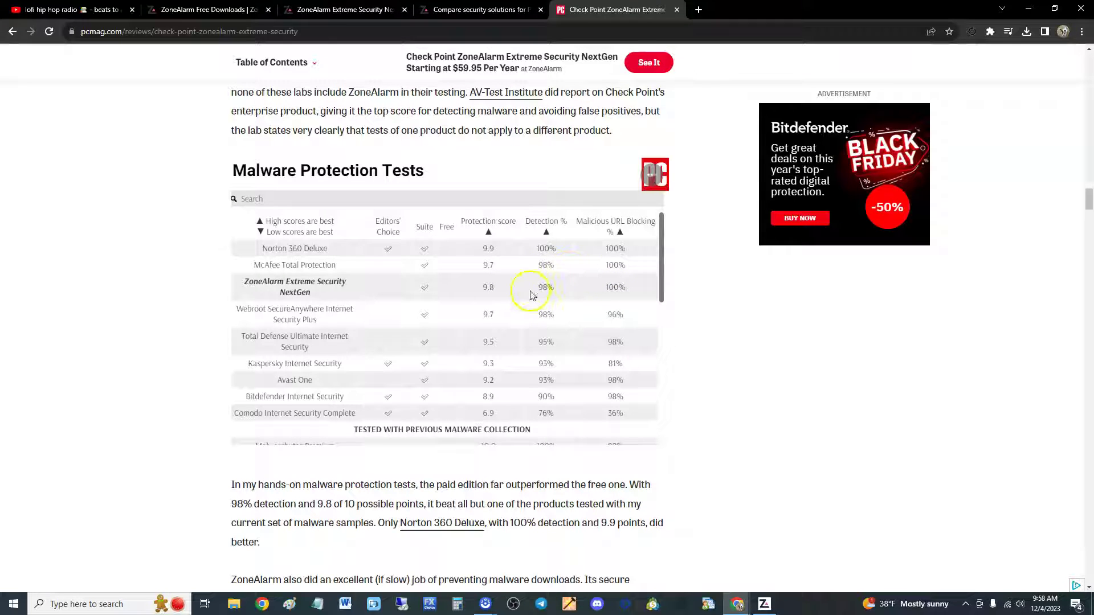
pyautogui.moveTo(261, 246); pyautogui.dragTo(348, 250)
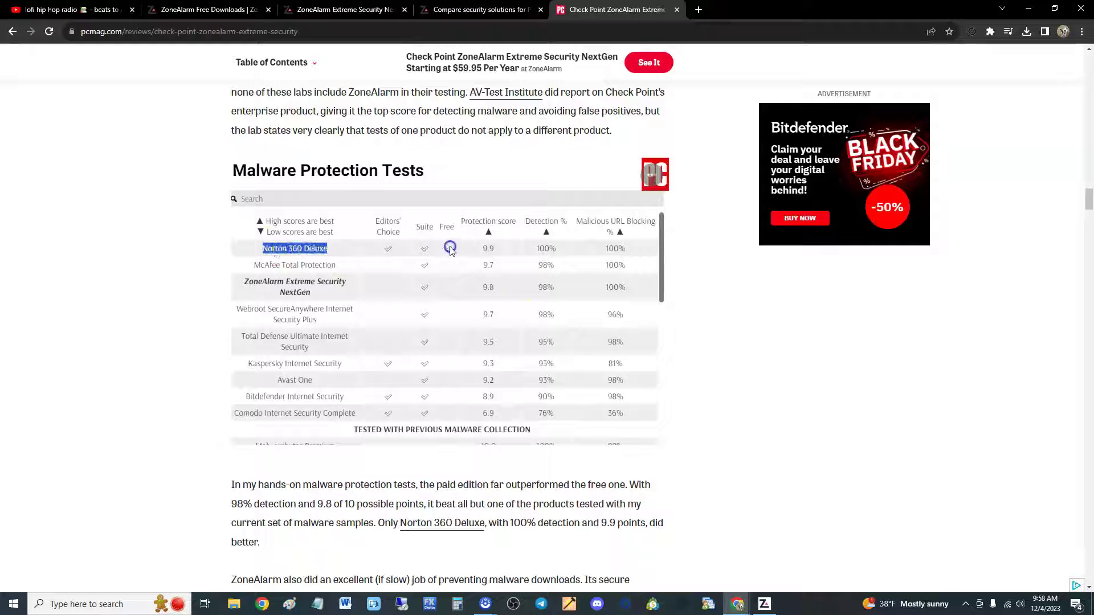
pyautogui.moveTo(527, 249); pyautogui.dragTo(557, 253)
pyautogui.click(561, 255)
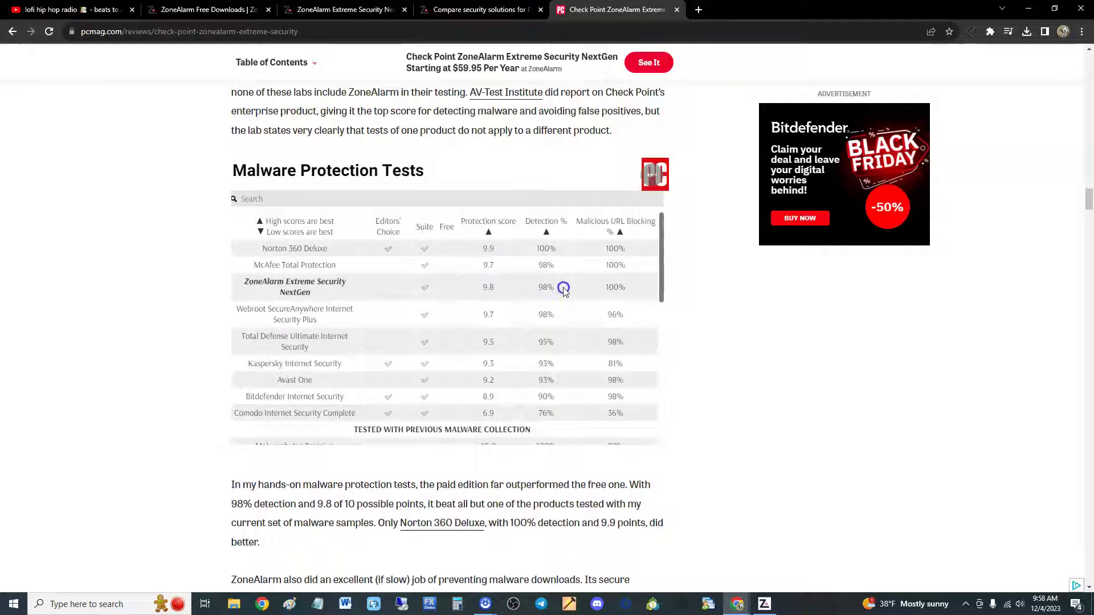
pyautogui.click(603, 289)
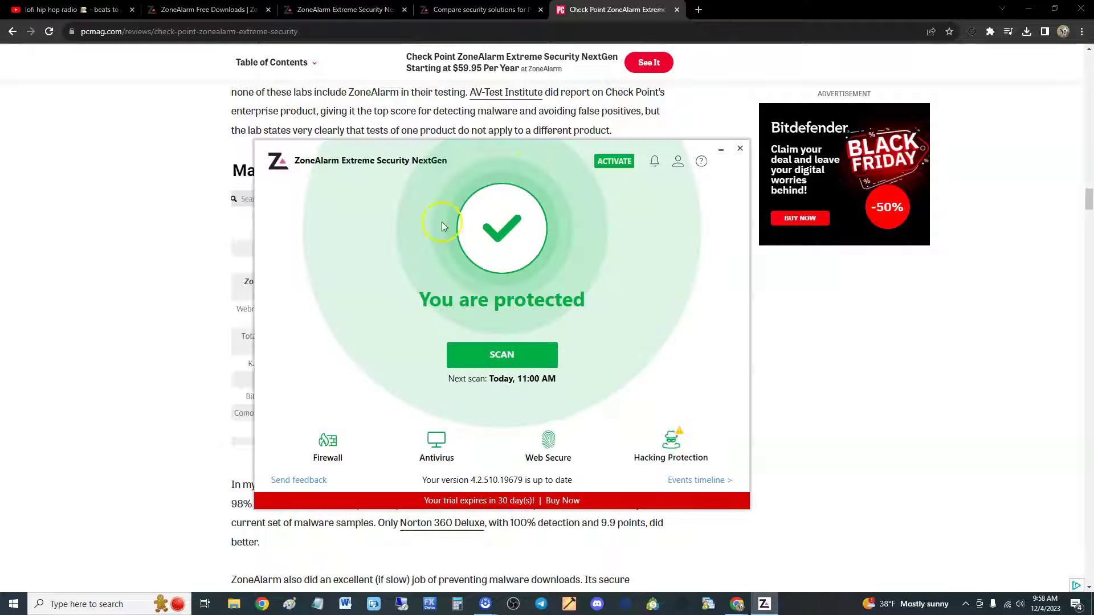
# Switch to the ZoneAlarm product page and check the 1 Device options without changing them.
pyautogui.click(234, 130)
pyautogui.click(291, 10)
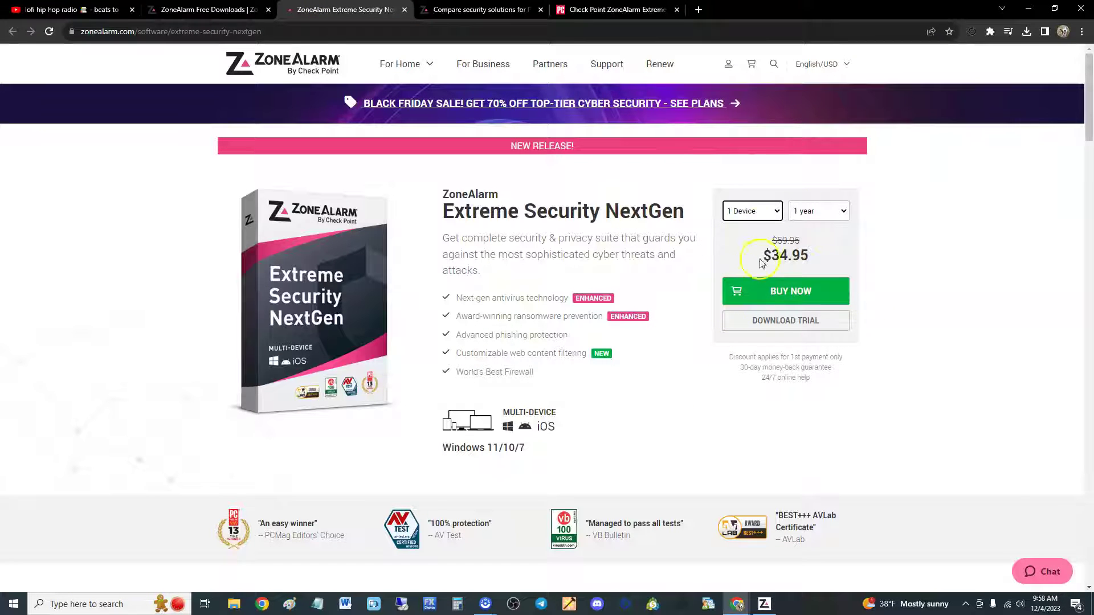
pyautogui.click(750, 215)
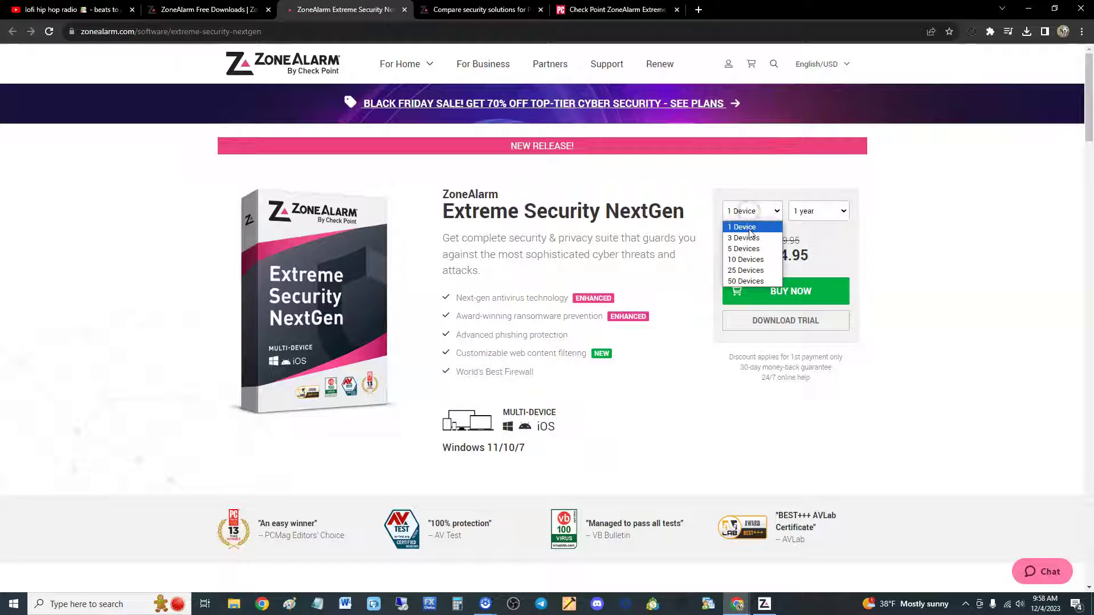
pyautogui.click(841, 246)
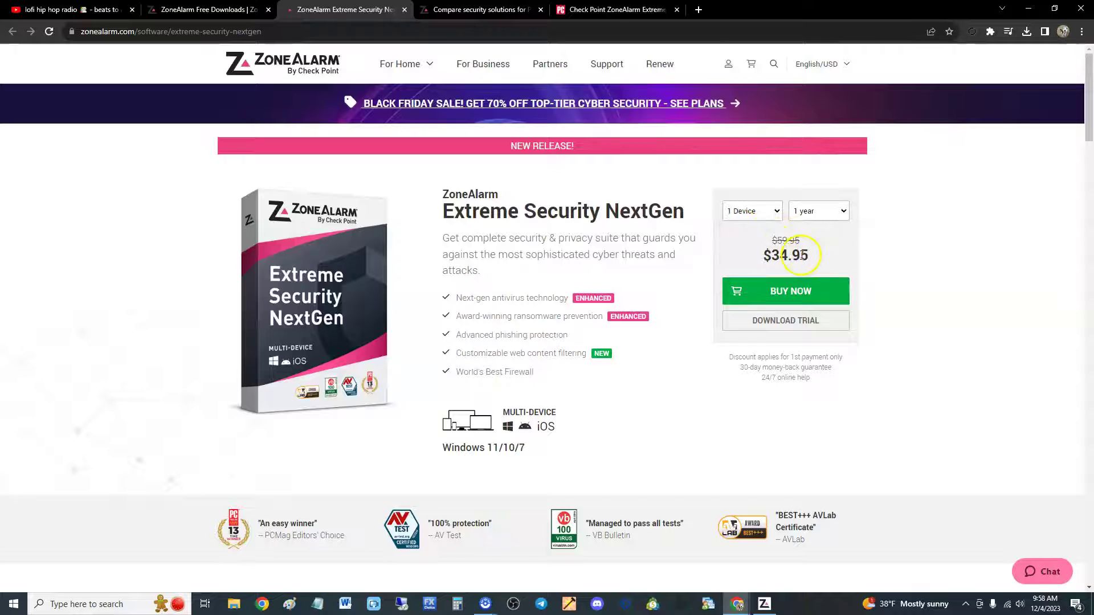
# Open the Black Friday plan comparison and highlight the Pro Antivirus + Firewall plan name.
pyautogui.click(571, 104)
pyautogui.scroll(-3, 830, 232)
pyautogui.scroll(-2, 835, 234)
pyautogui.scroll(2, 836, 237)
pyautogui.moveTo(606, 172); pyautogui.dragTo(665, 180)
# Clear the plan name highlight and scroll through the plan comparison table.
pyautogui.click(665, 180)
pyautogui.scroll(-5, 707, 210)
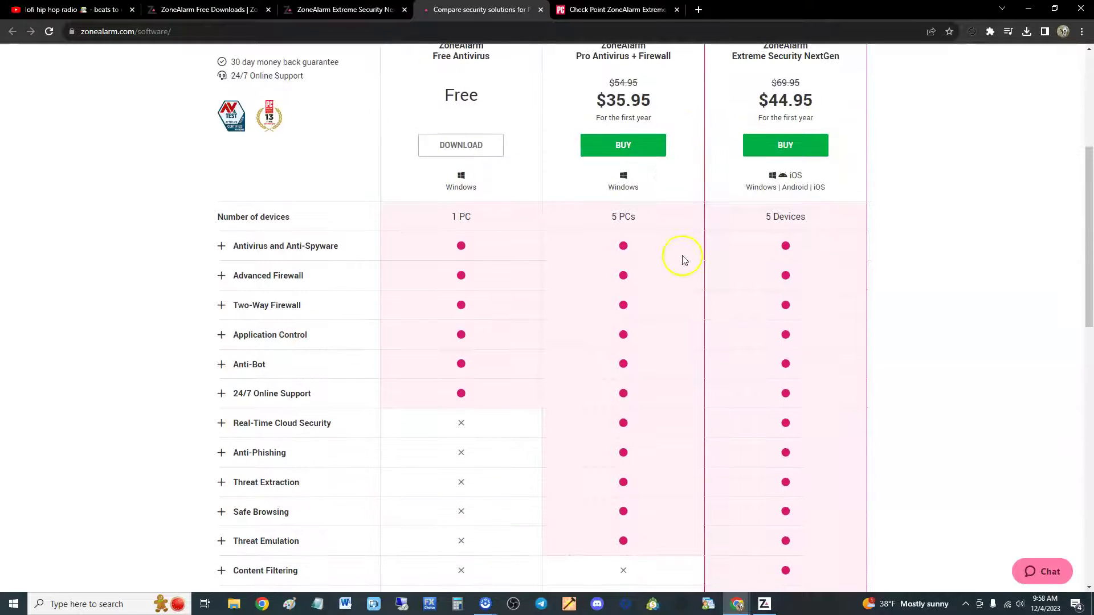
pyautogui.scroll(1, 815, 136)
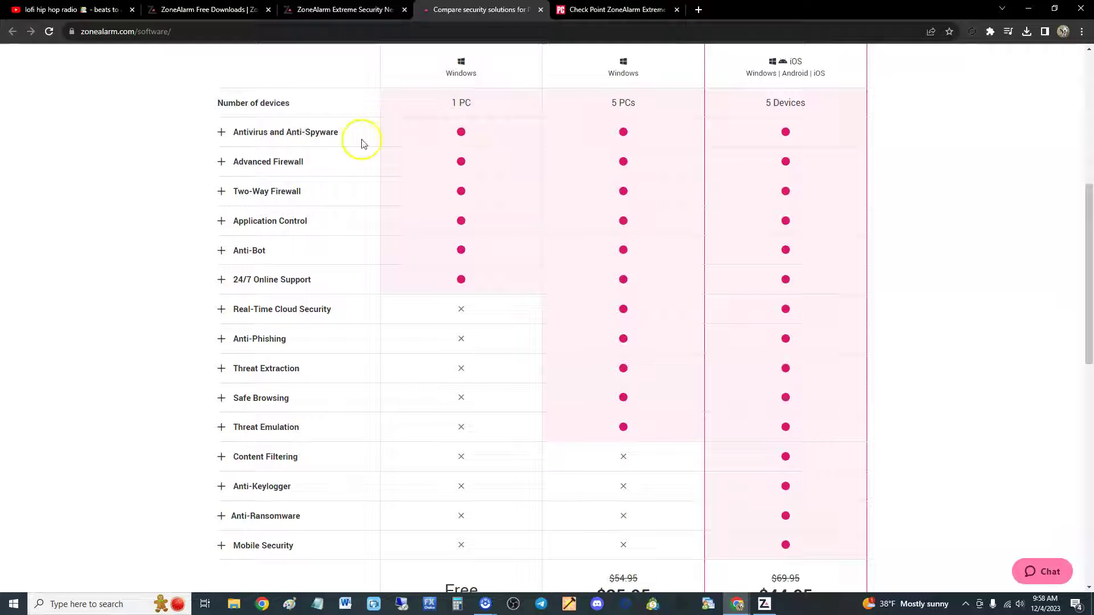
pyautogui.scroll(4, 407, 292)
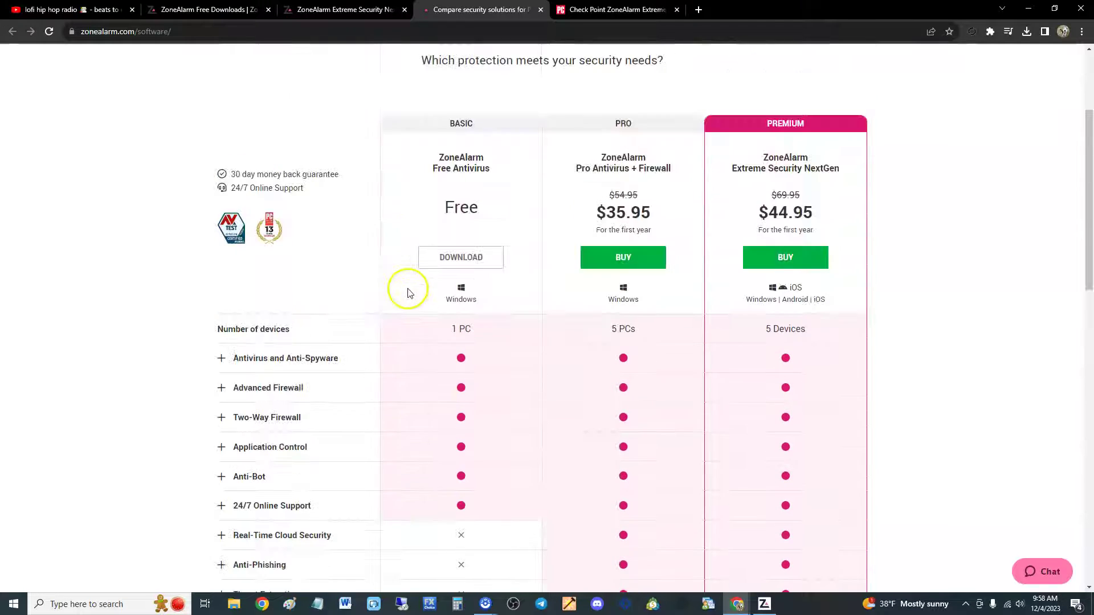
pyautogui.scroll(-4, 450, 230)
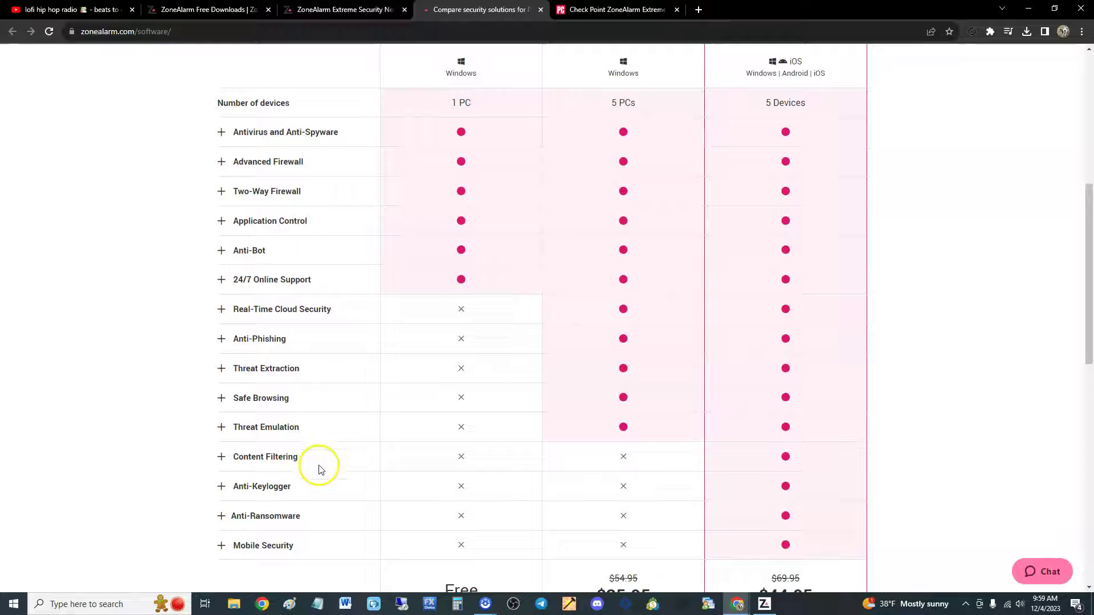
# Expand the Anti-Keylogger, Anti-Ransomware and Mobile Security descriptions, then scroll back up.
pyautogui.moveTo(238, 486); pyautogui.dragTo(309, 487)
pyautogui.scroll(-2, 302, 512)
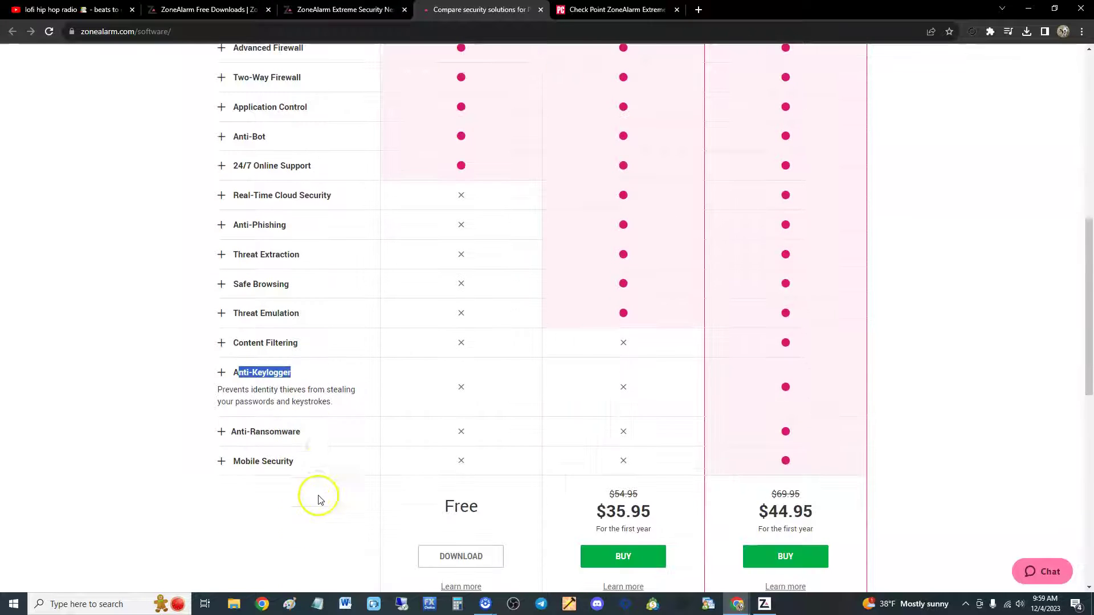
pyautogui.click(257, 432)
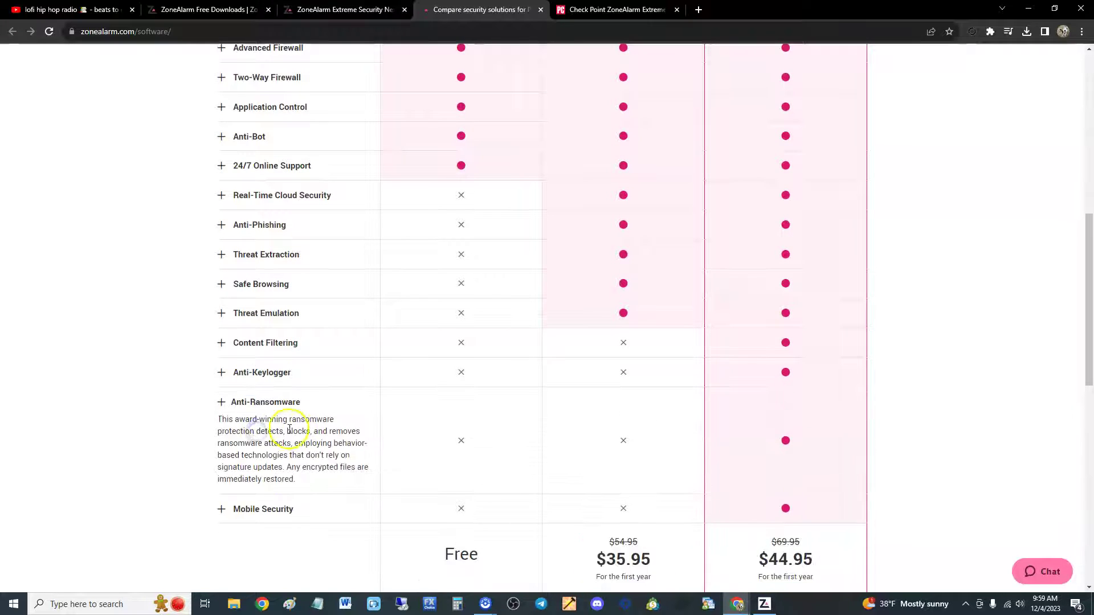
pyautogui.scroll(-1, 291, 450)
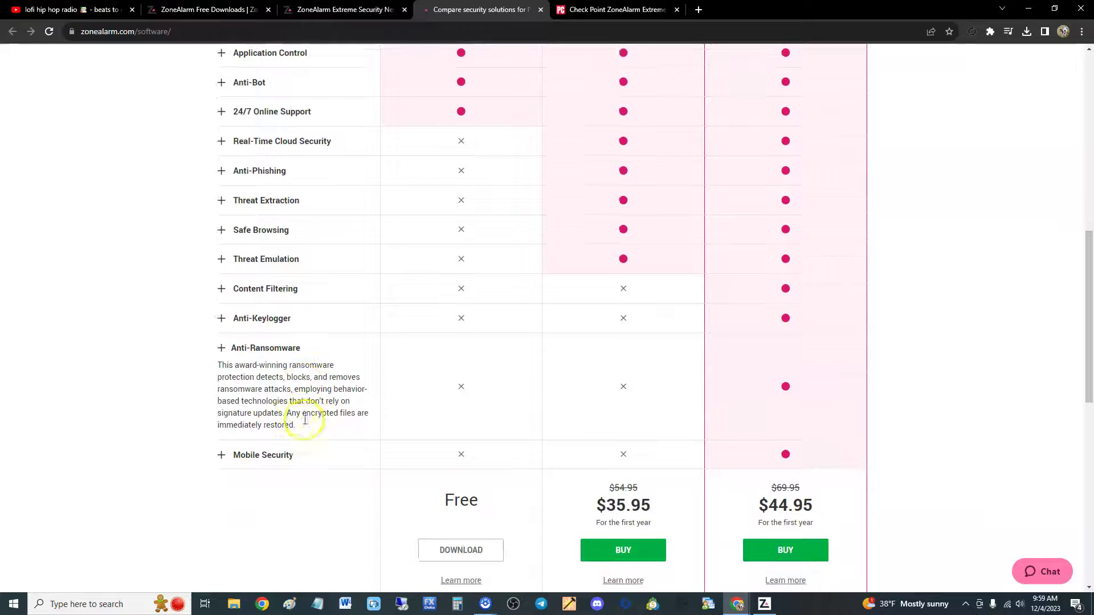
pyautogui.click(302, 453)
pyautogui.scroll(5, 815, 410)
# Bring the ZoneAlarm Extreme Security window up over the PCMag review and position it.
pyautogui.click(617, 10)
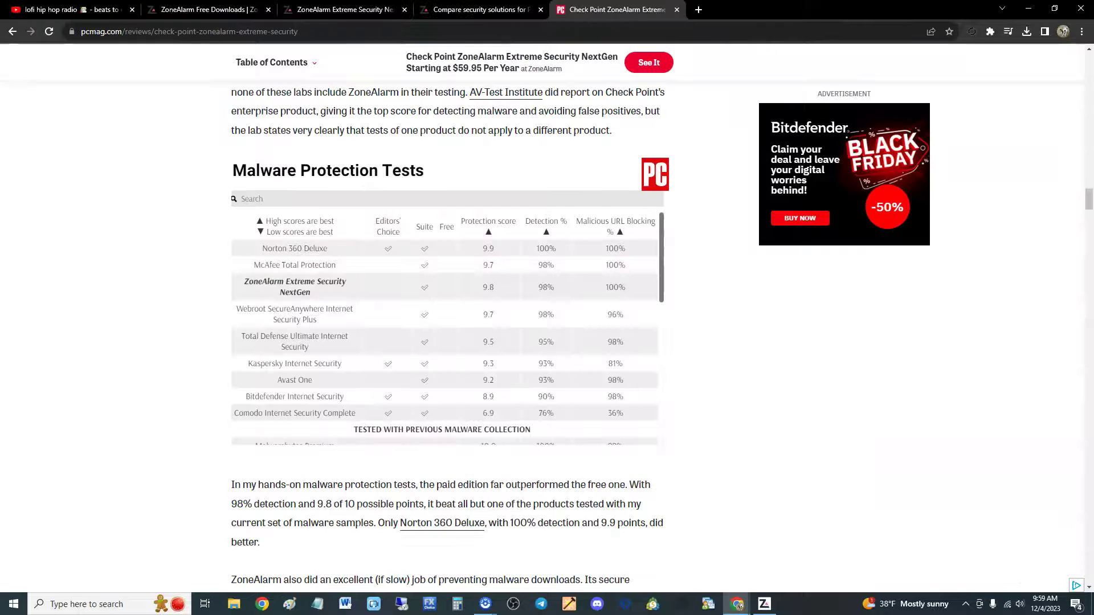
pyautogui.click(763, 603)
pyautogui.moveTo(496, 151); pyautogui.dragTo(524, 131)
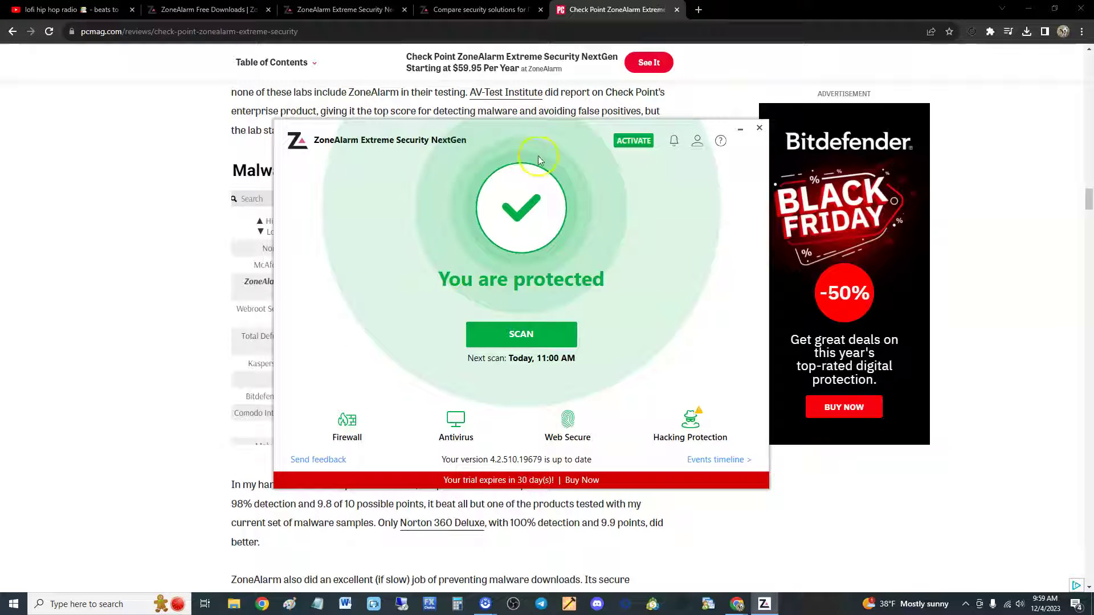
pyautogui.moveTo(528, 143); pyautogui.dragTo(500, 150)
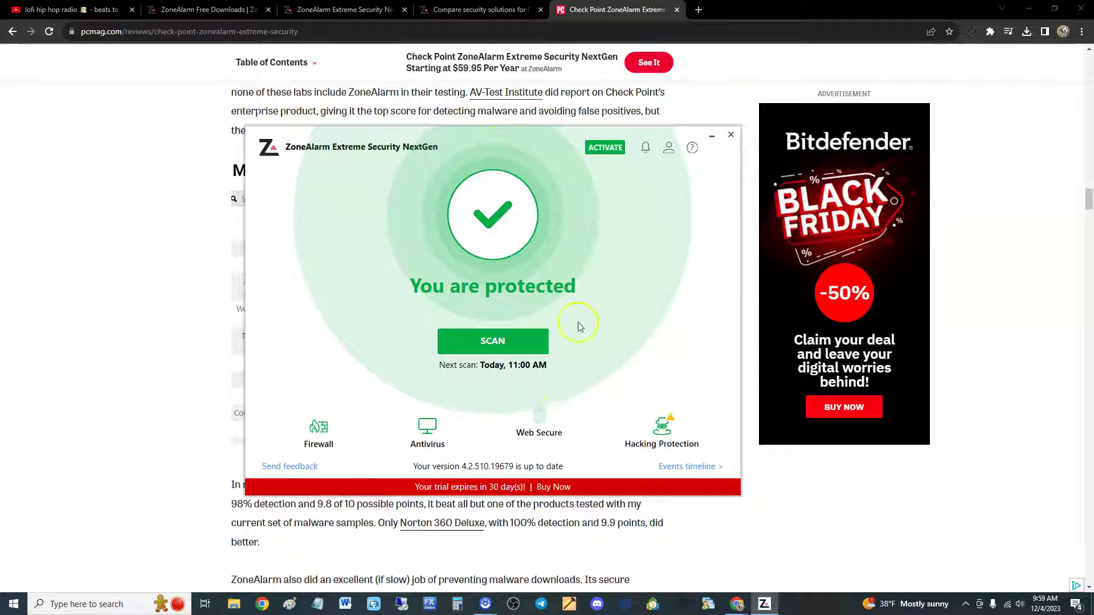
# Start a computer scan, pause it at 1108 files, and close its progress window.
pyautogui.click(507, 340)
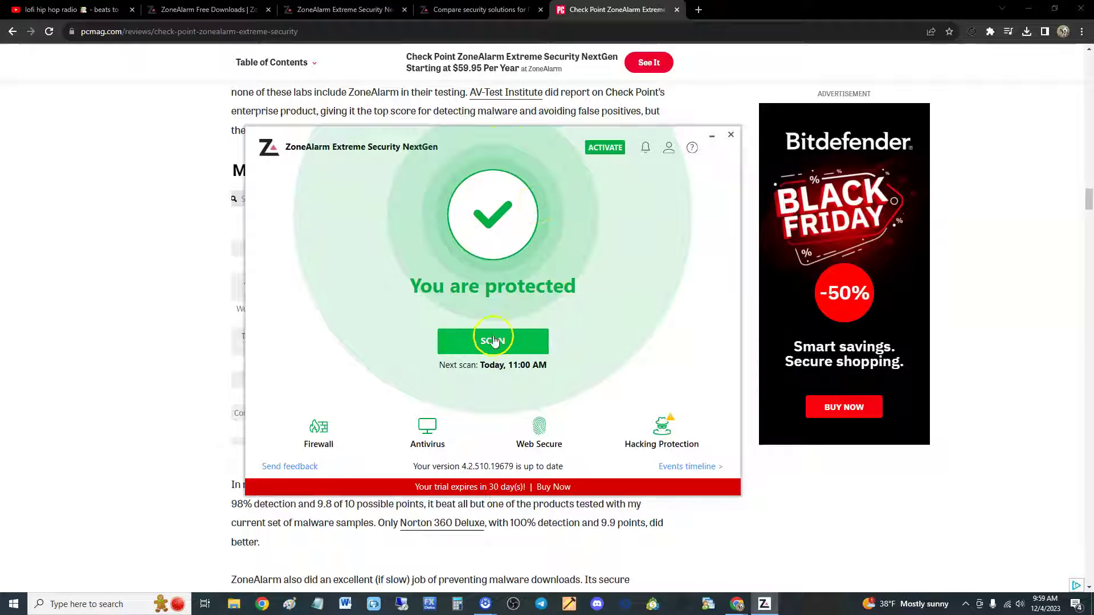
pyautogui.moveTo(353, 260); pyautogui.dragTo(380, 253)
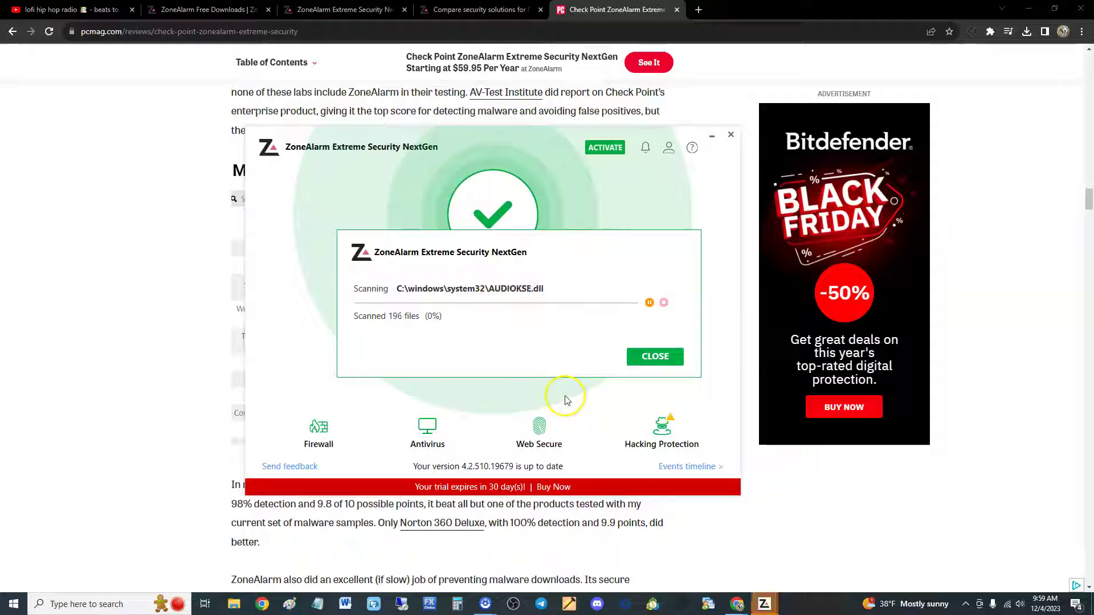
pyautogui.moveTo(458, 261); pyautogui.dragTo(439, 248)
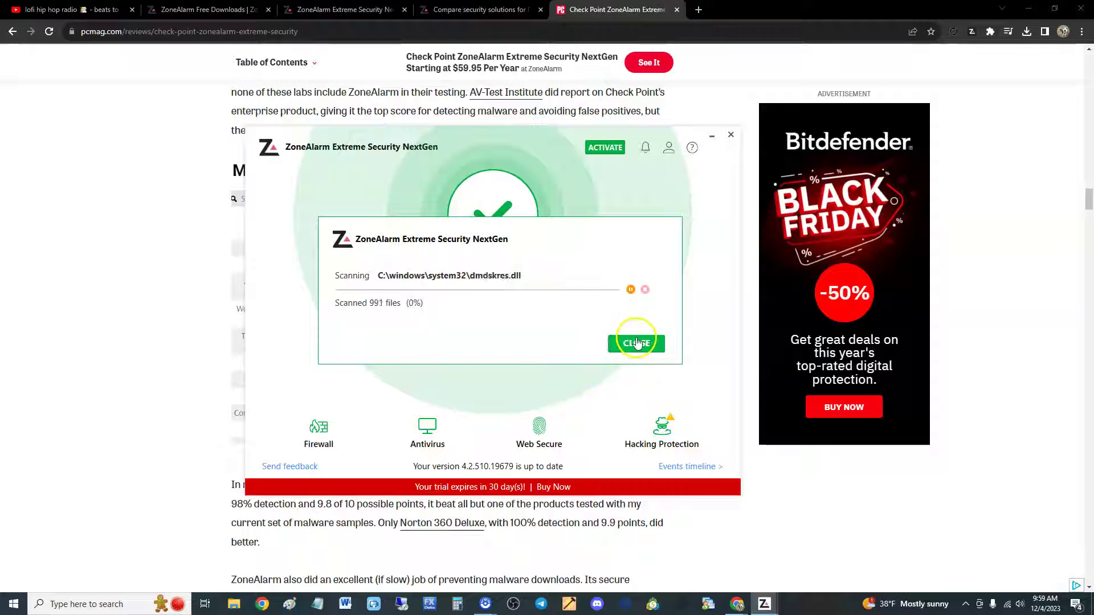
pyautogui.click(631, 290)
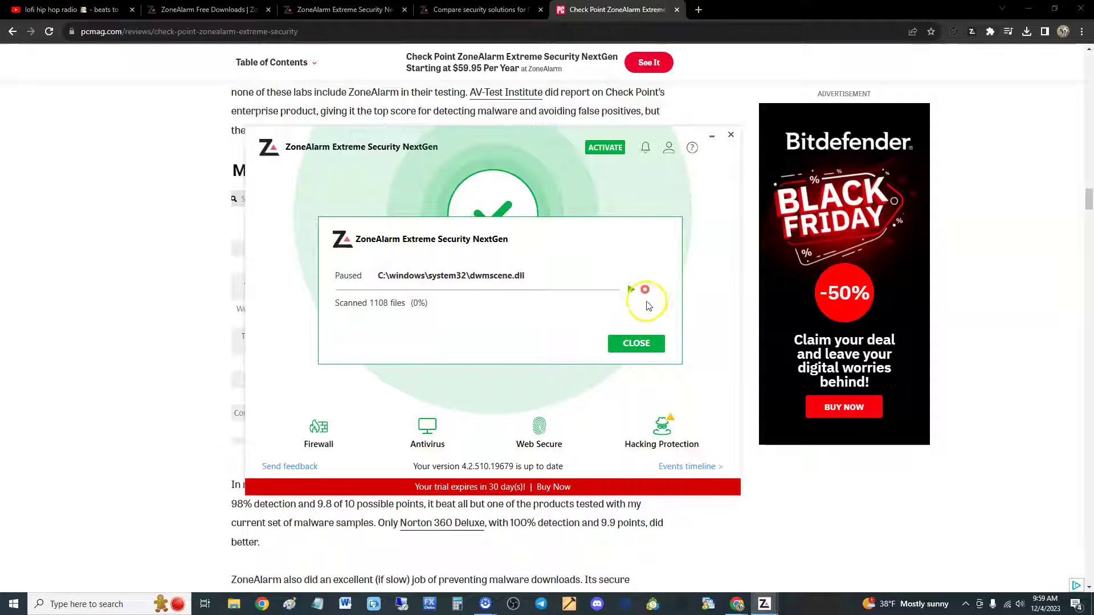
pyautogui.click(638, 344)
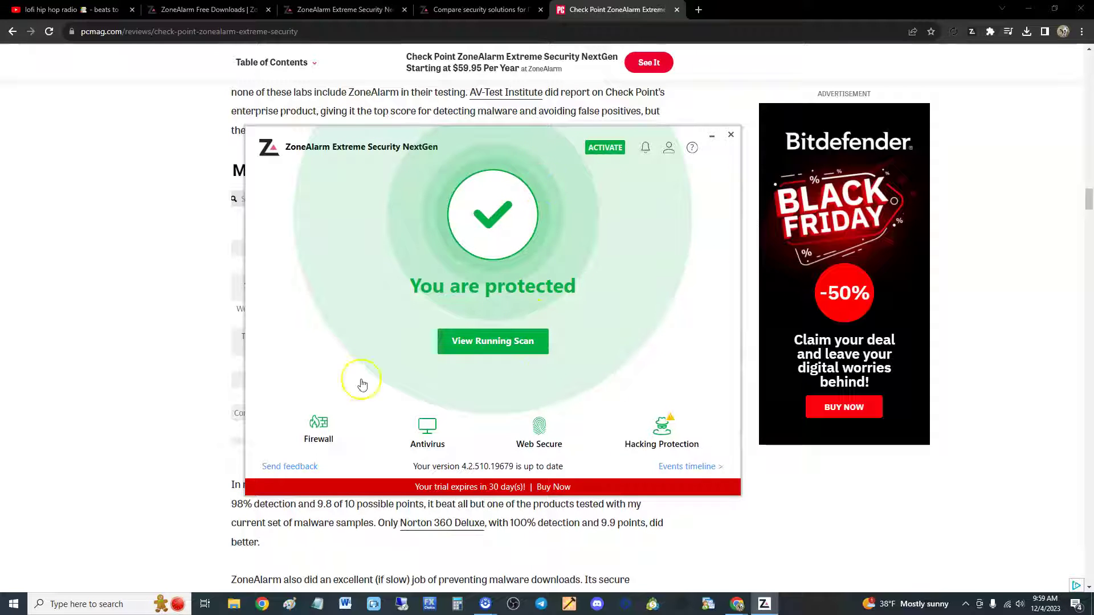
# Cancel the paused scan at 1256 files, close its window, and reopen the Antivirus details.
pyautogui.click(427, 434)
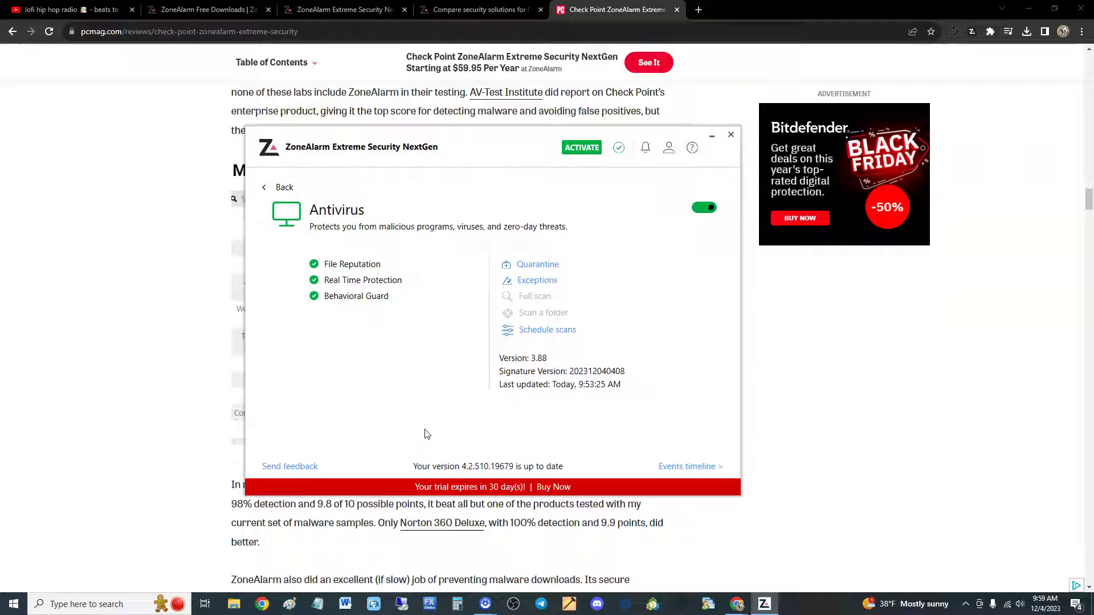
pyautogui.click(524, 311)
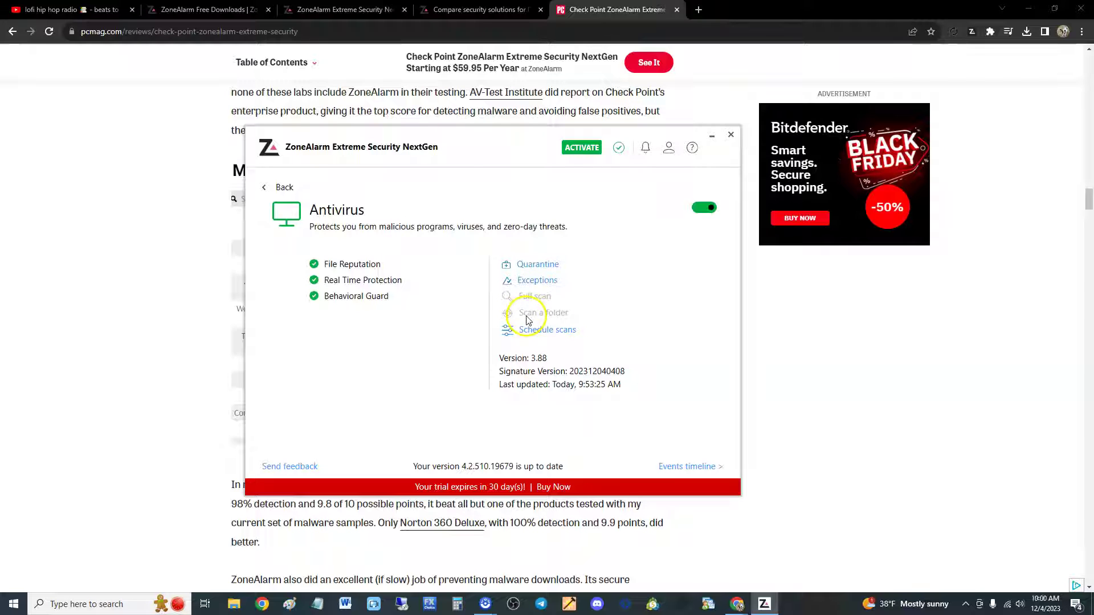
pyautogui.click(268, 187)
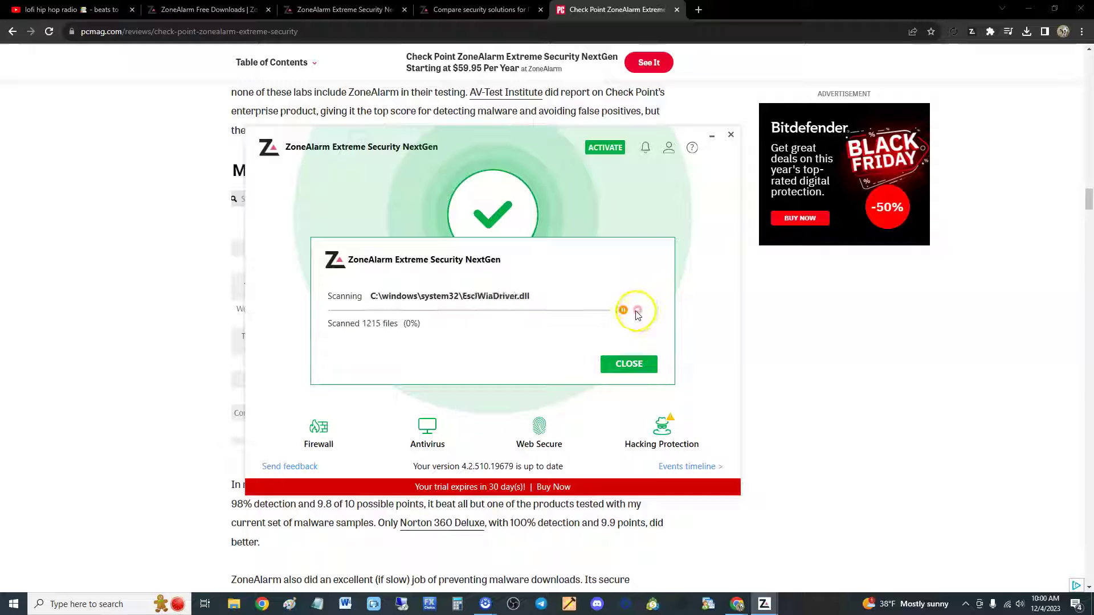
pyautogui.click(624, 310)
pyautogui.click(637, 309)
pyautogui.click(629, 362)
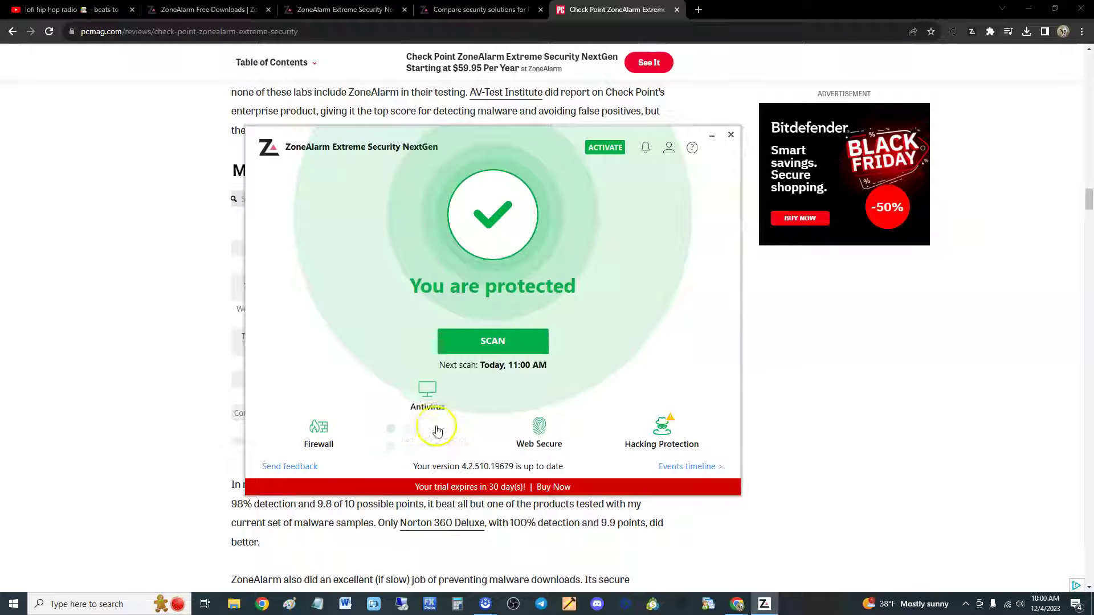
pyautogui.click(430, 431)
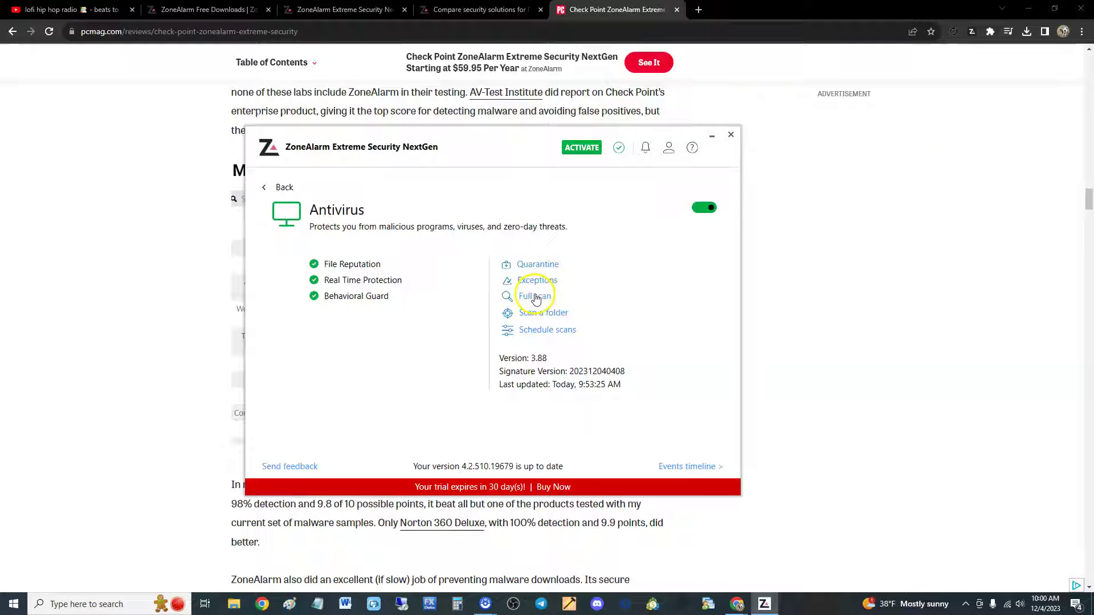
# Check the Critical Scan schedule in the scheduled scans list without saving changes.
pyautogui.click(535, 332)
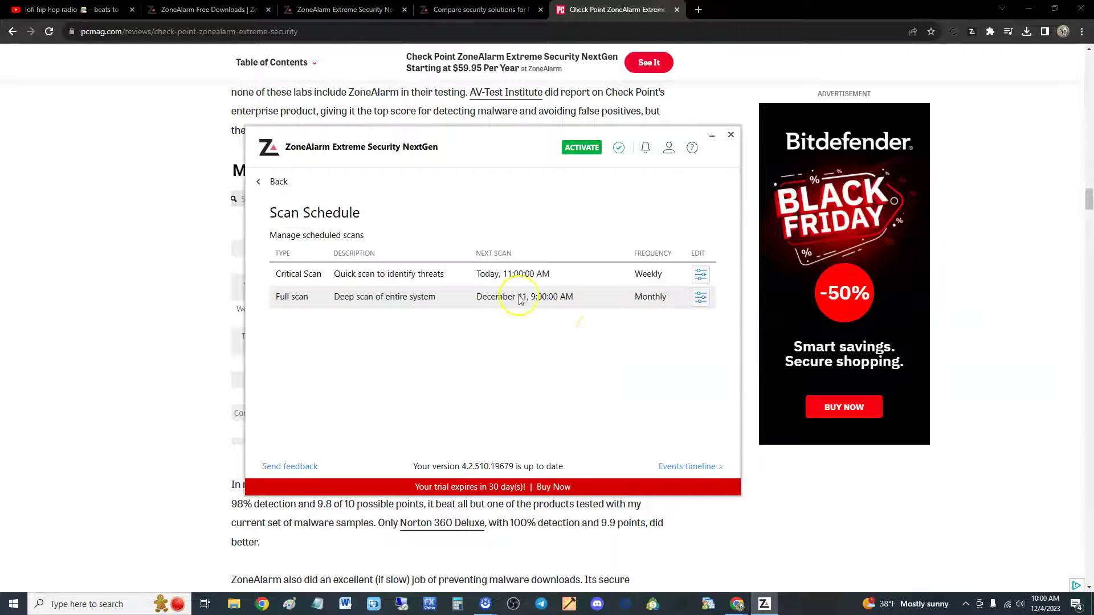
pyautogui.click(701, 275)
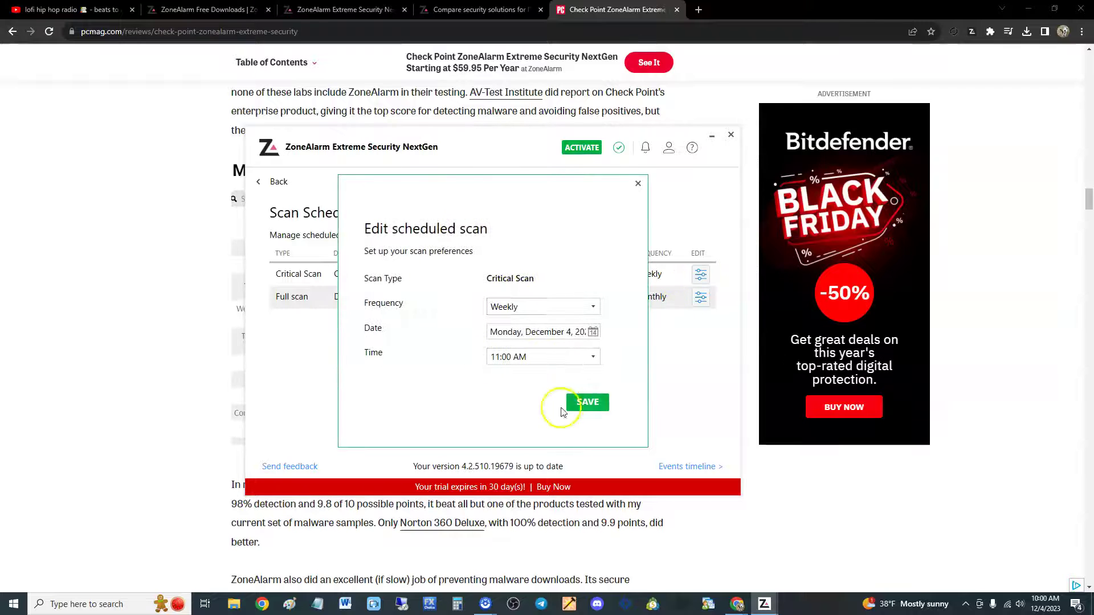
pyautogui.click(638, 184)
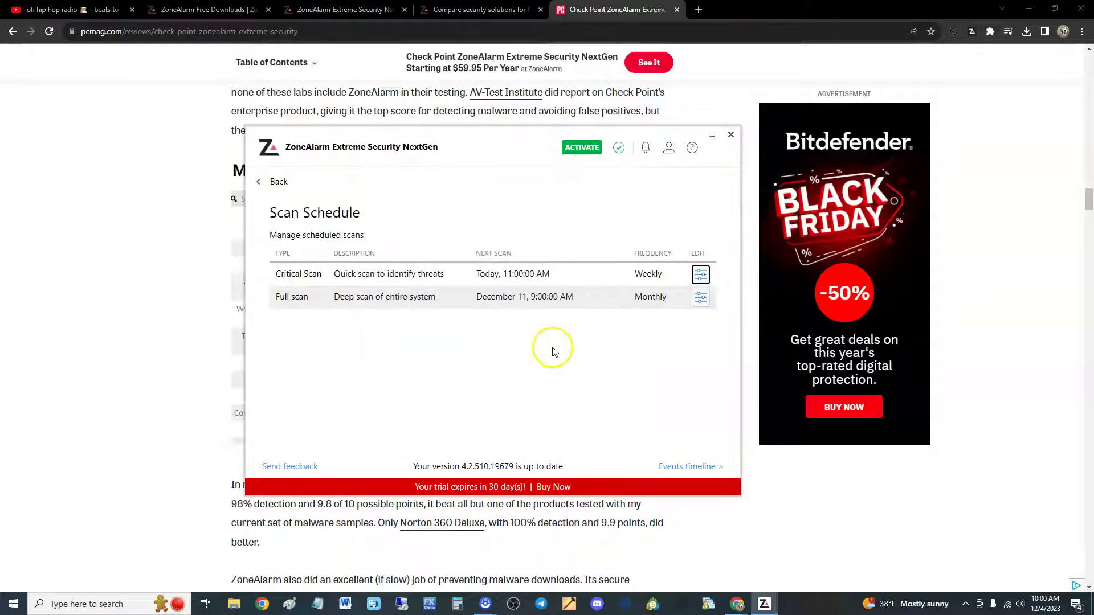
pyautogui.click(256, 182)
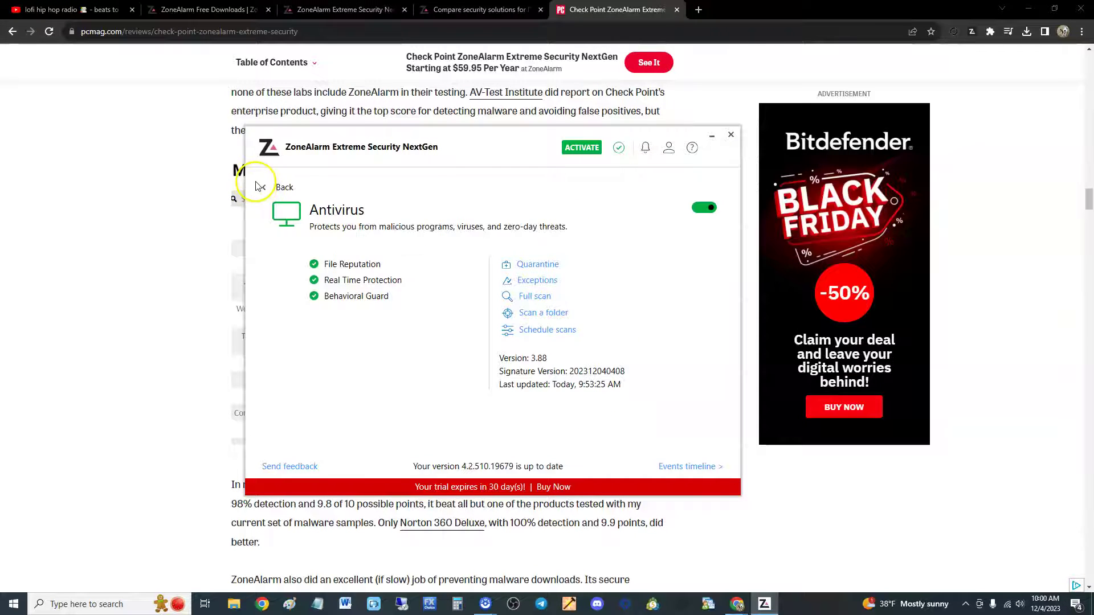
# Check the empty scan exceptions list, then open the quarantined files.
pyautogui.click(537, 281)
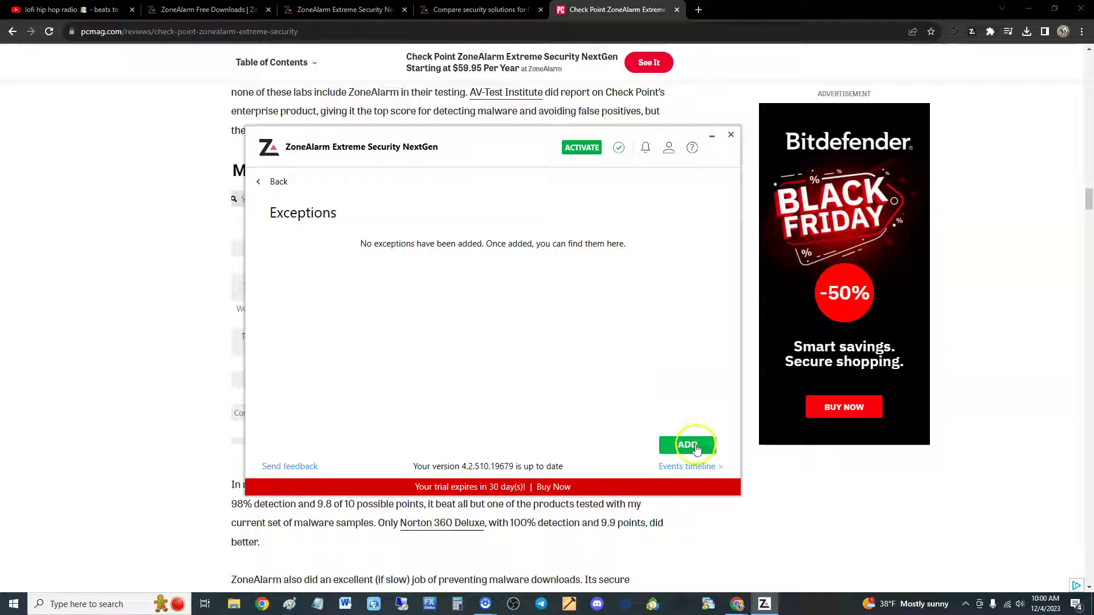
pyautogui.click(260, 181)
pyautogui.click(533, 263)
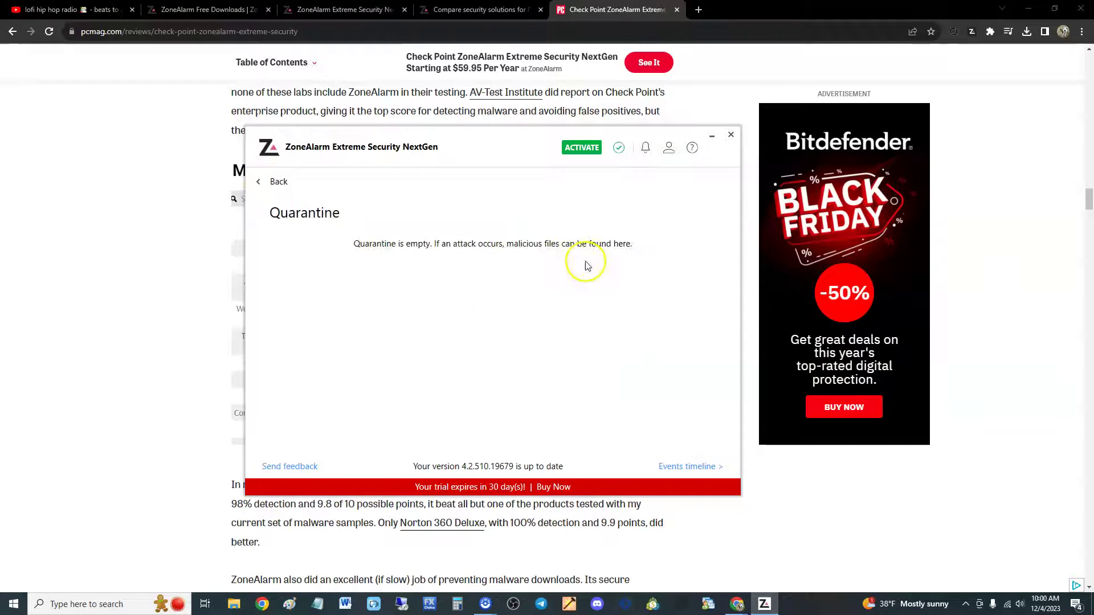
# Inspect the Wi-Fi 2 zone rule in the Firewall's Zone Rules without changing it.
pyautogui.click(285, 188)
pyautogui.click(284, 189)
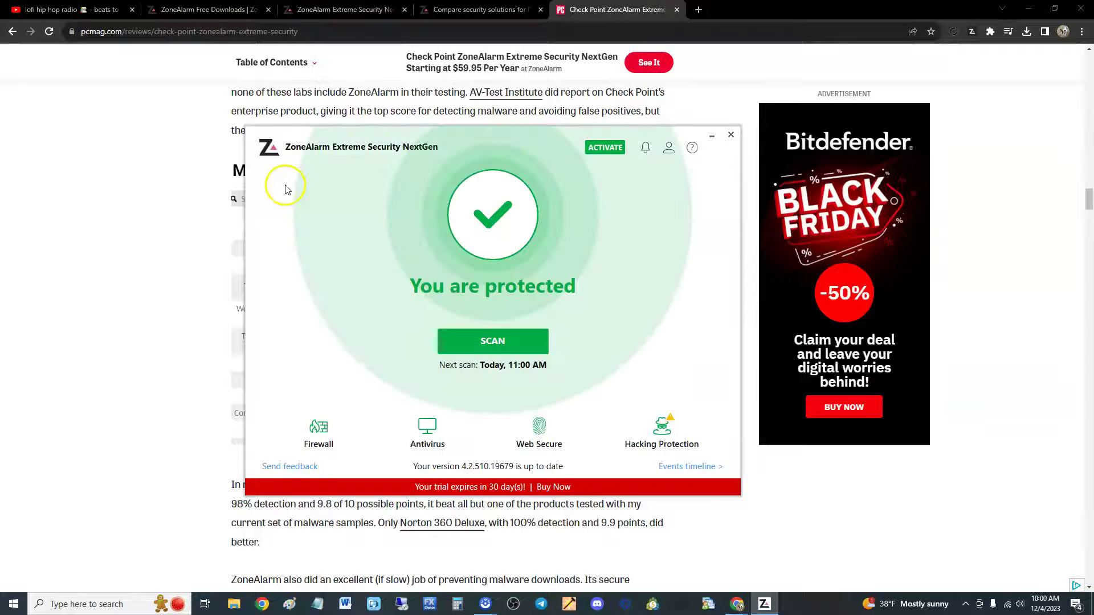
pyautogui.click(336, 424)
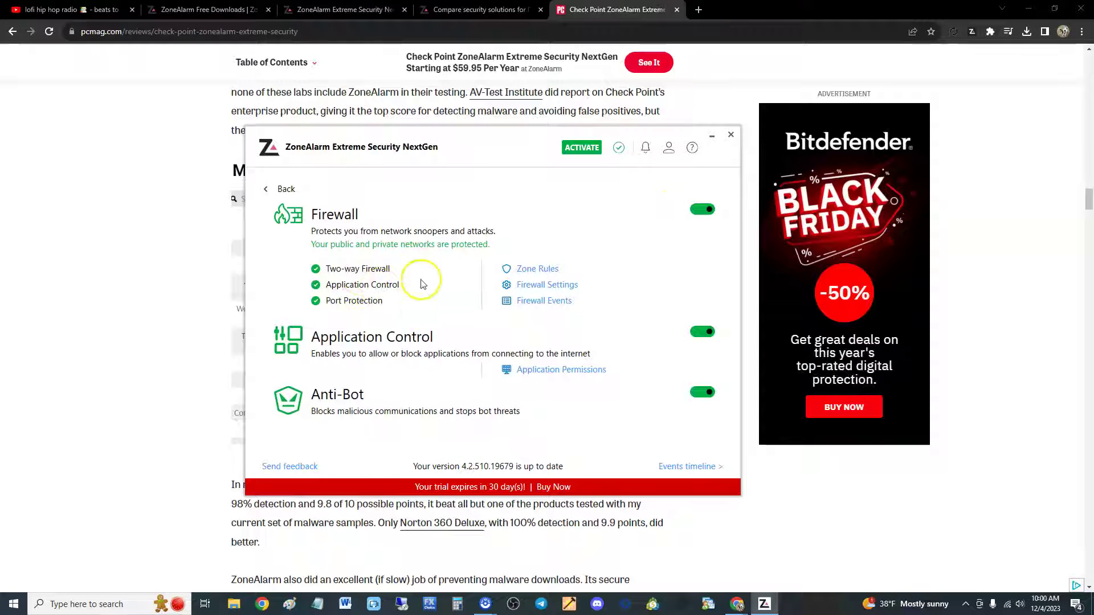
pyautogui.click(542, 269)
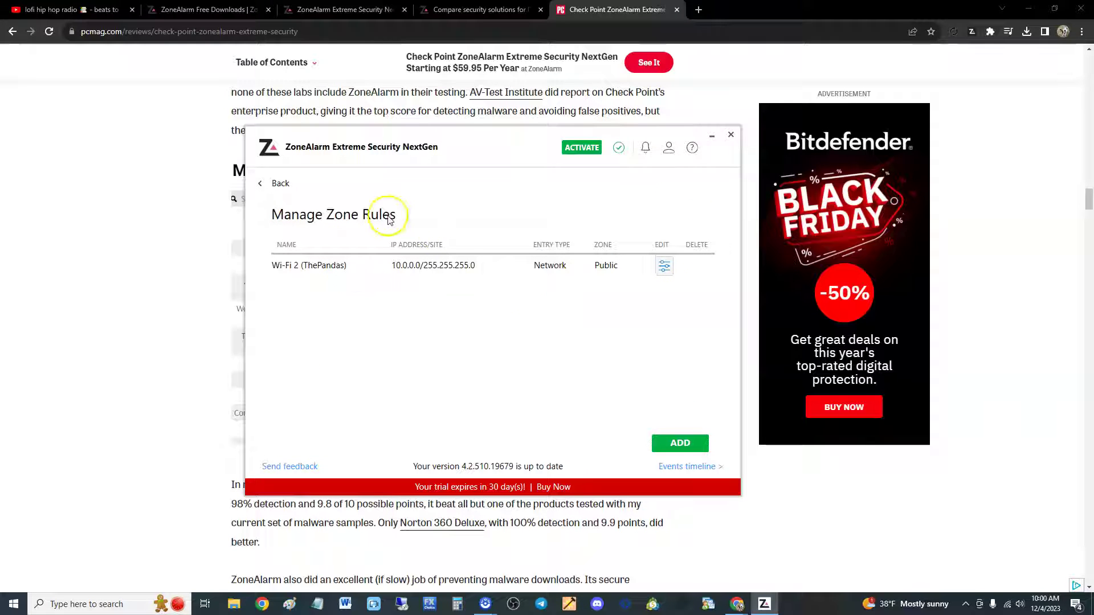
pyautogui.click(566, 268)
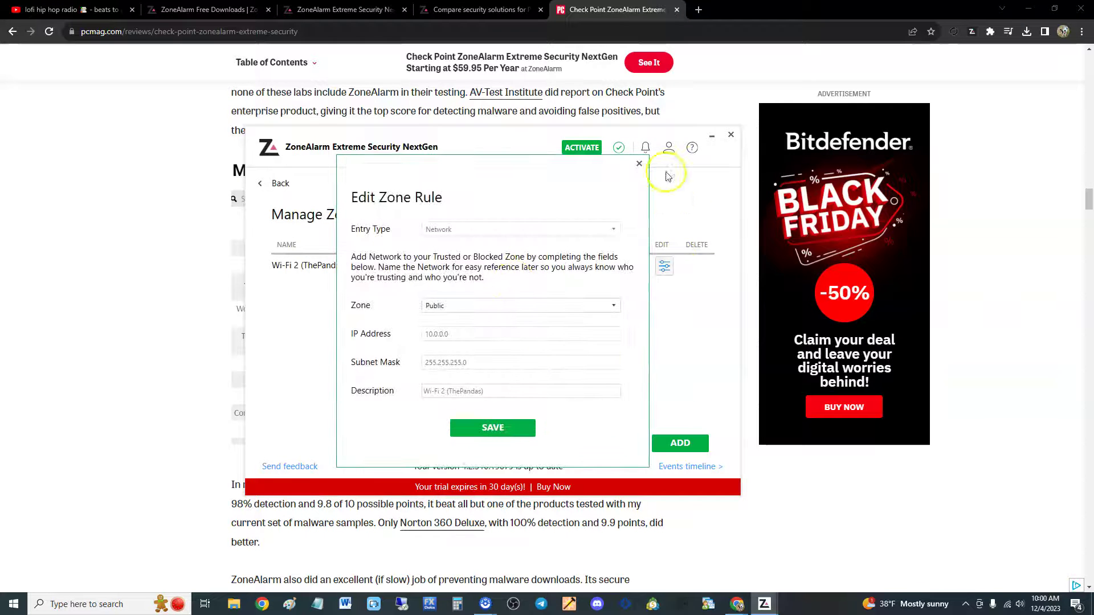
pyautogui.click(639, 155)
pyautogui.click(275, 183)
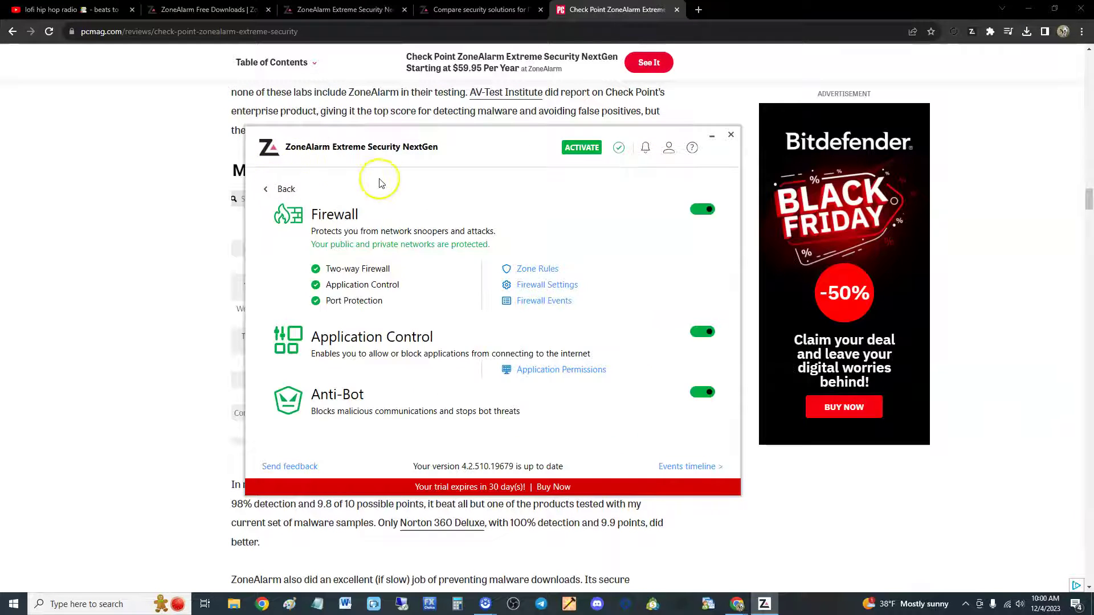
# Try the Trusted zone security slider at High, then leave it at Medium.
pyautogui.click(546, 283)
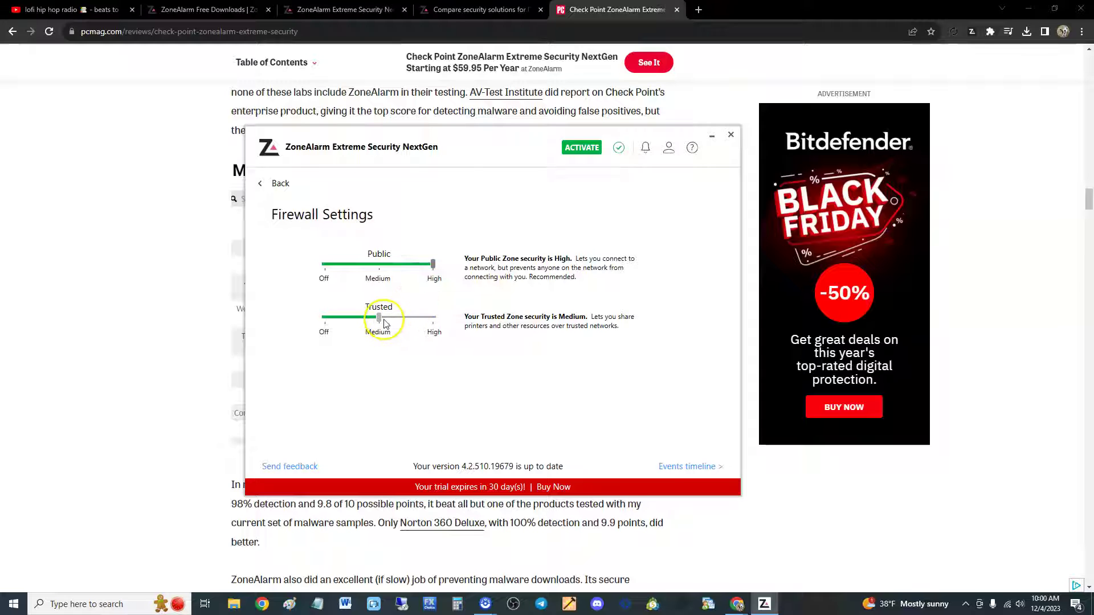
pyautogui.moveTo(382, 322); pyautogui.dragTo(439, 341)
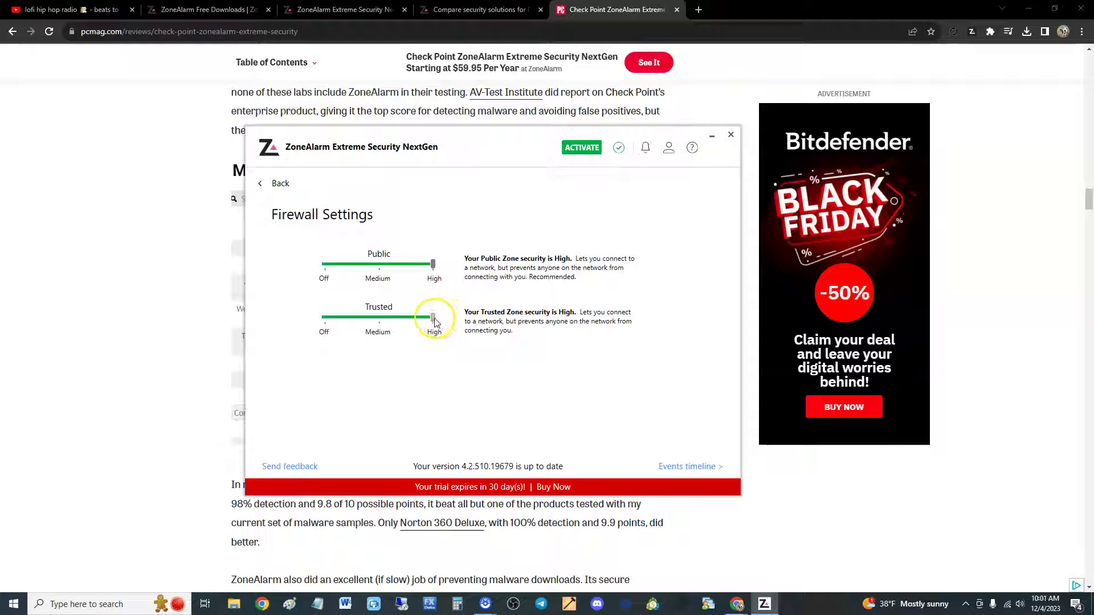
pyautogui.moveTo(434, 322); pyautogui.dragTo(386, 318)
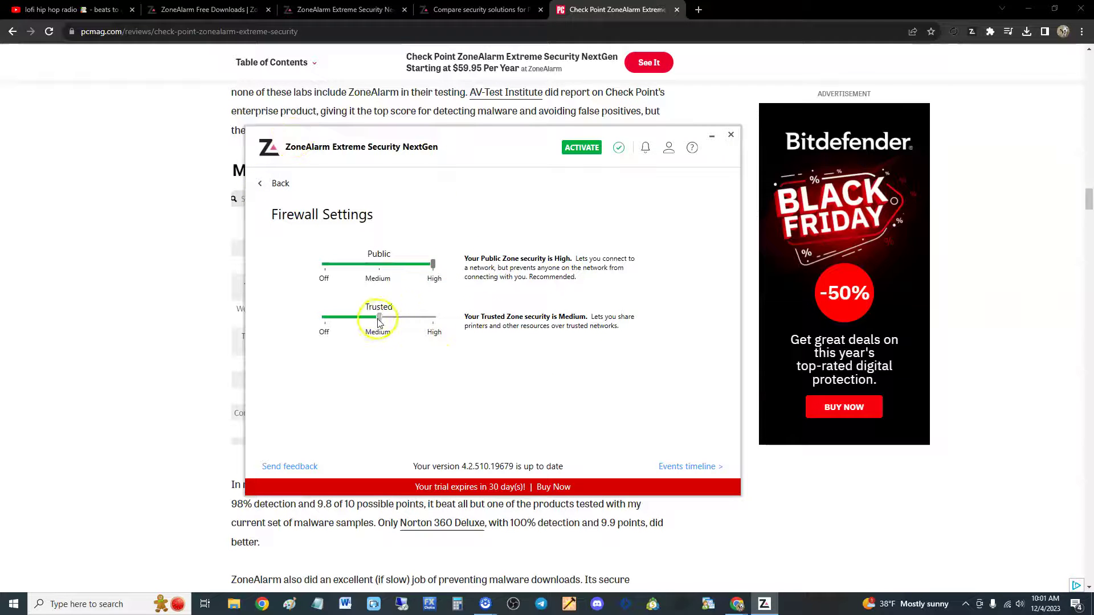
pyautogui.moveTo(379, 323)
pyautogui.mouseDown()
pyautogui.moveTo(444, 314)
pyautogui.moveTo(391, 313)
pyautogui.mouseUp()
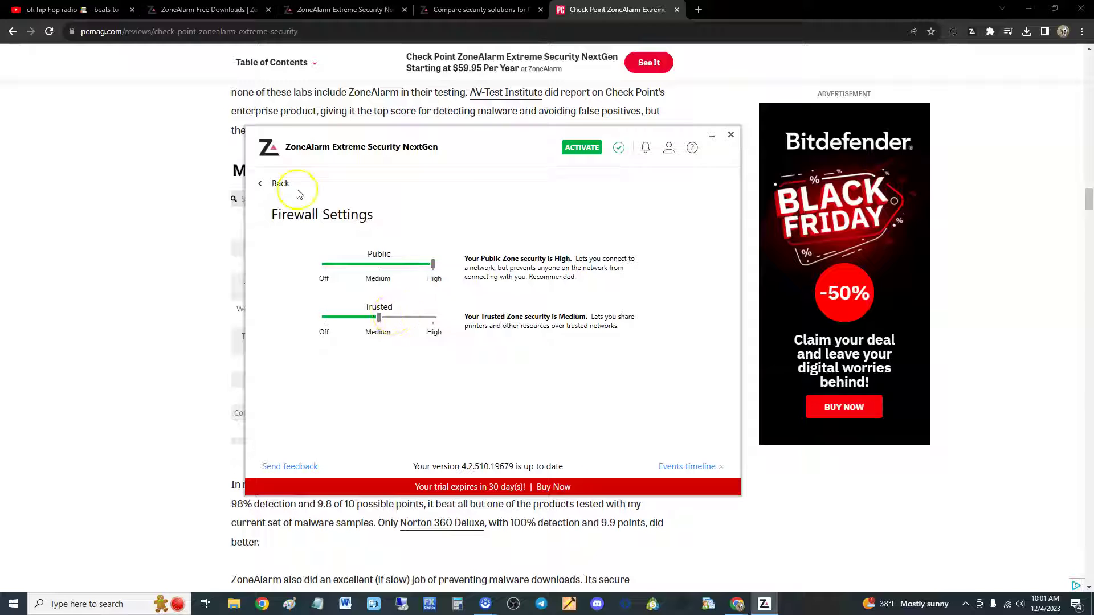
pyautogui.click(279, 183)
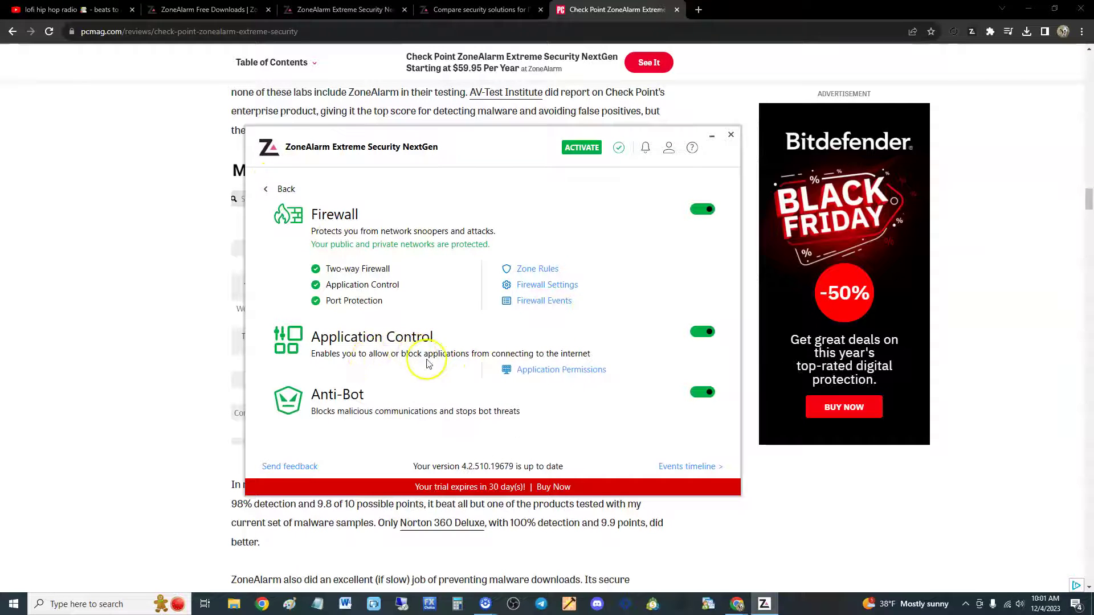
# Inspect ScreenPal.exe, PhoneExperienceHost.exe and OSPPSVC.EXE permissions, keeping Allow Connection, then close the list.
pyautogui.click(568, 378)
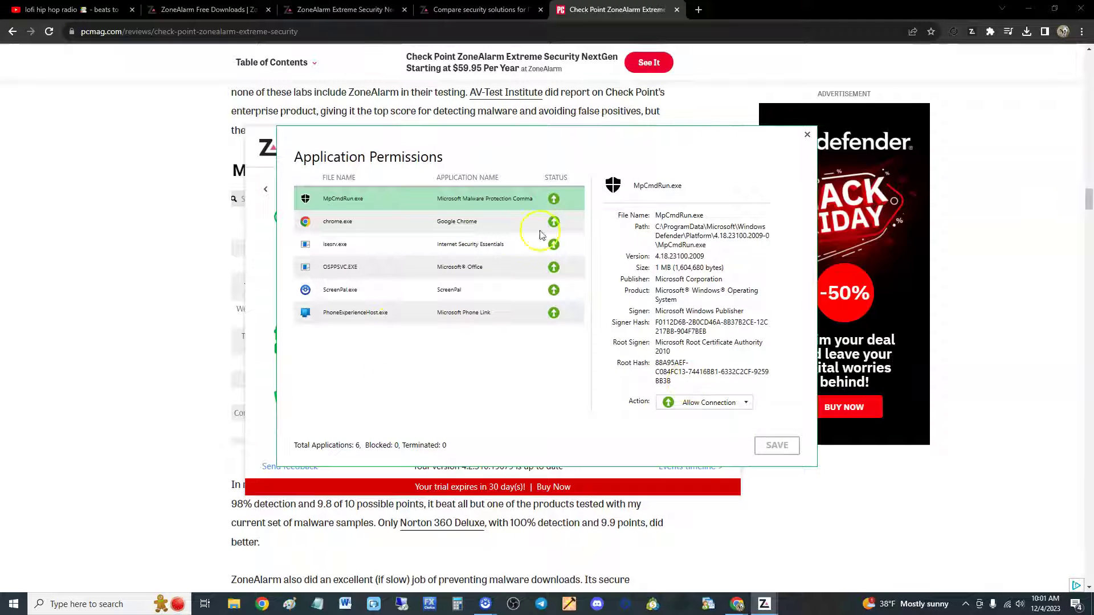
pyautogui.click(503, 294)
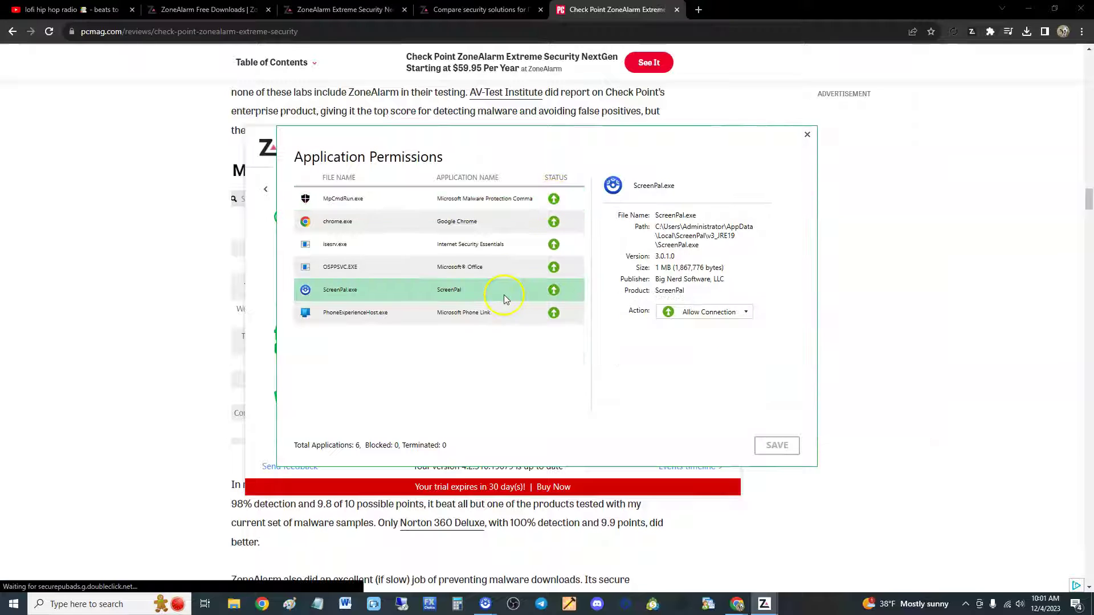
pyautogui.click(474, 314)
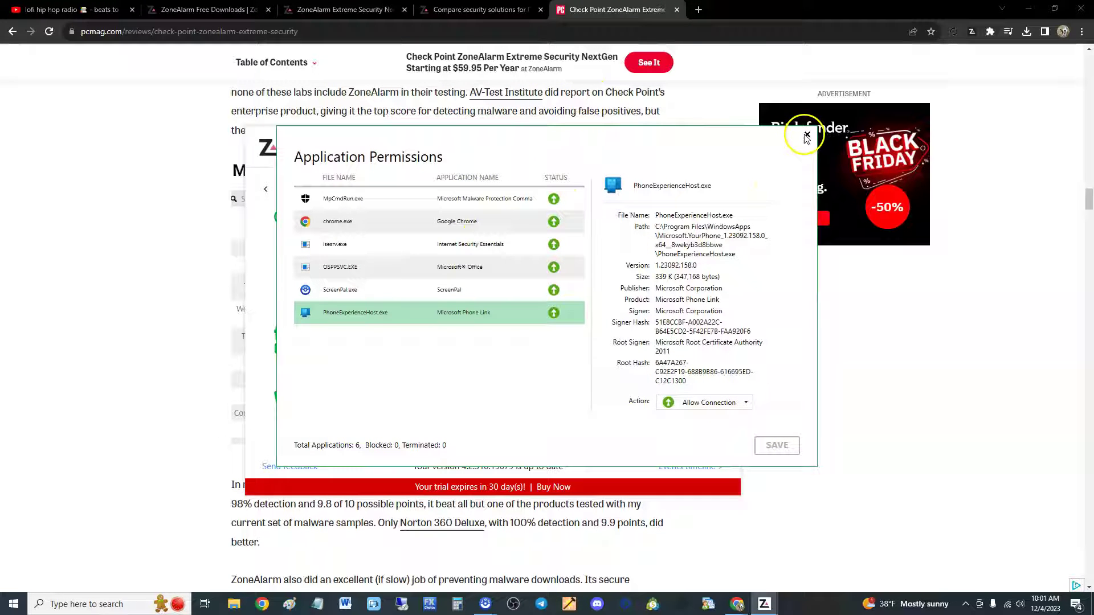
pyautogui.click(520, 267)
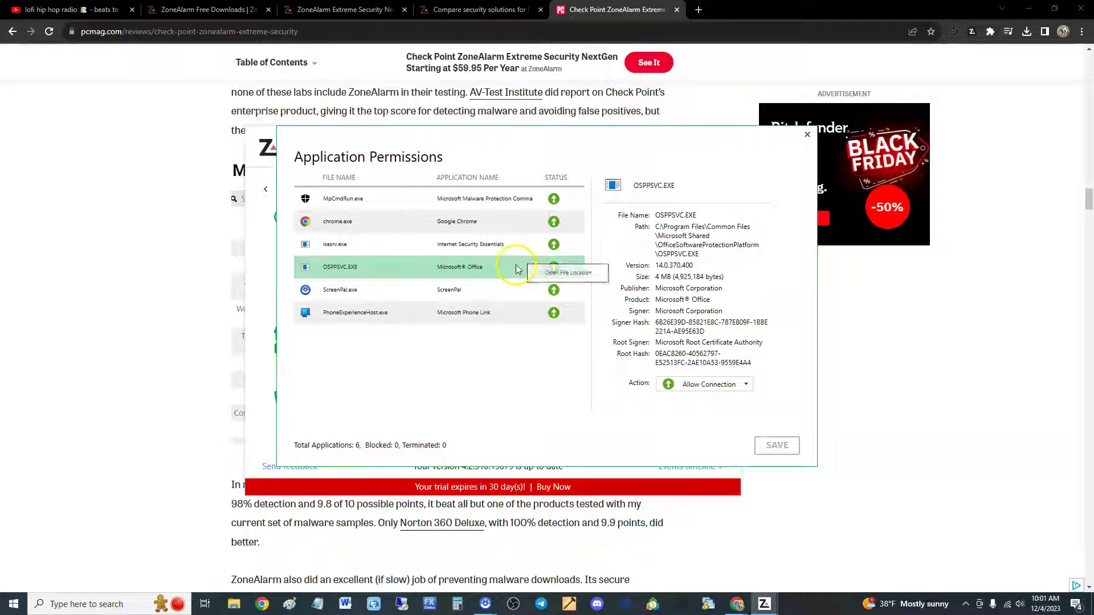
pyautogui.click(706, 384)
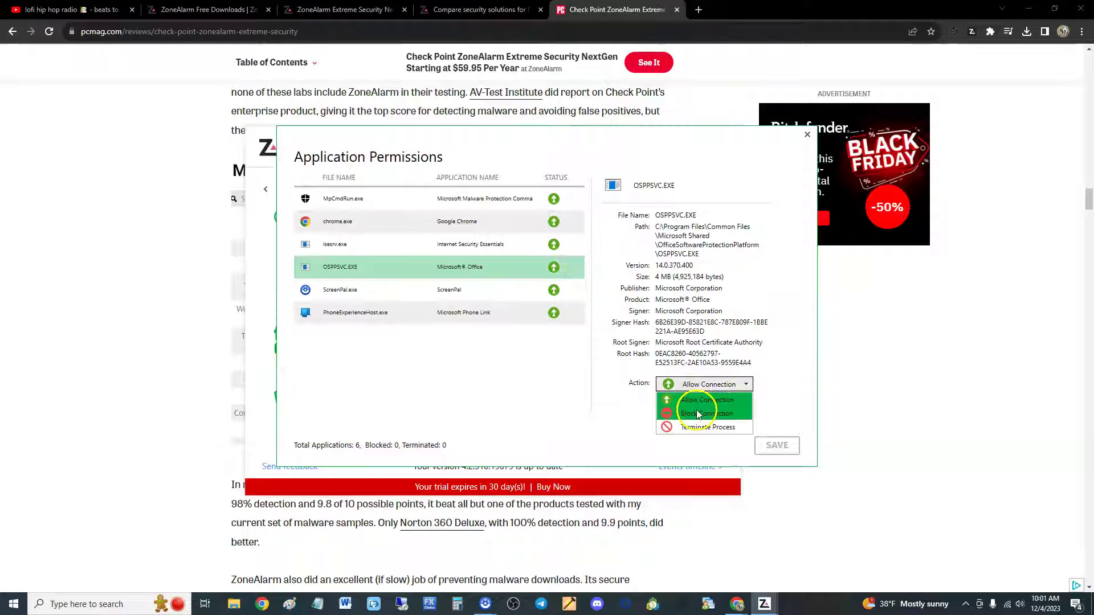
pyautogui.click(707, 400)
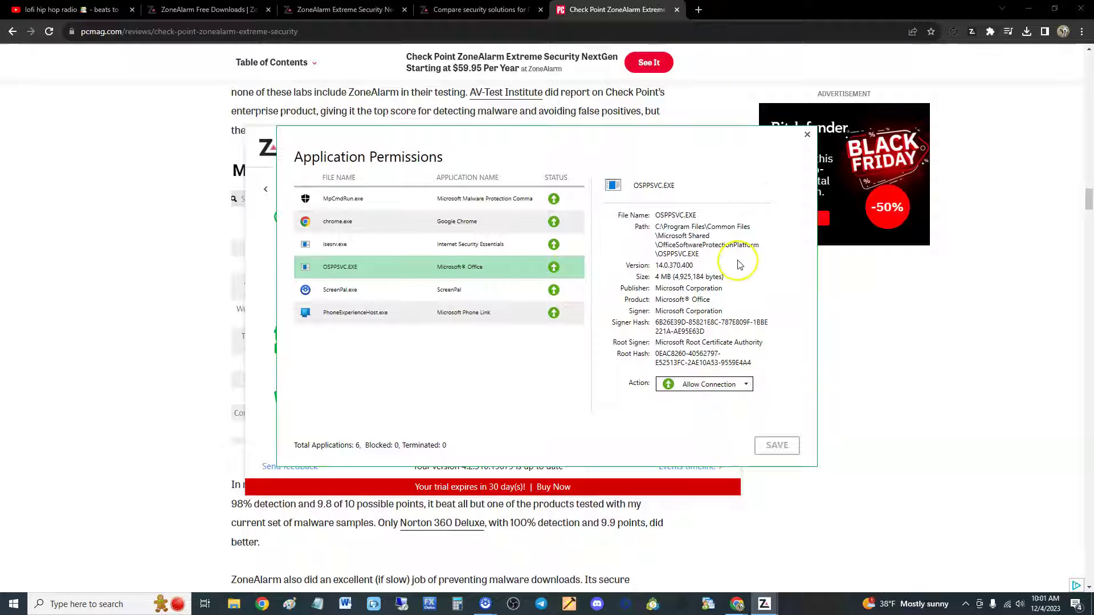
pyautogui.click(807, 135)
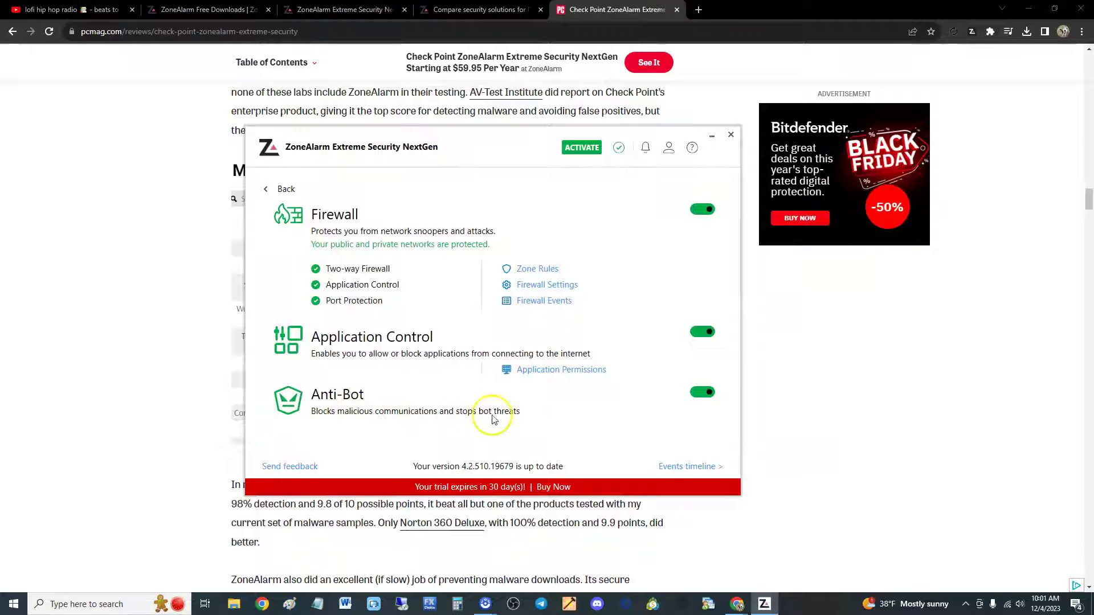
# Review the Web Secure toggles from the home screen, then go back to the dashboard.
pyautogui.click(273, 189)
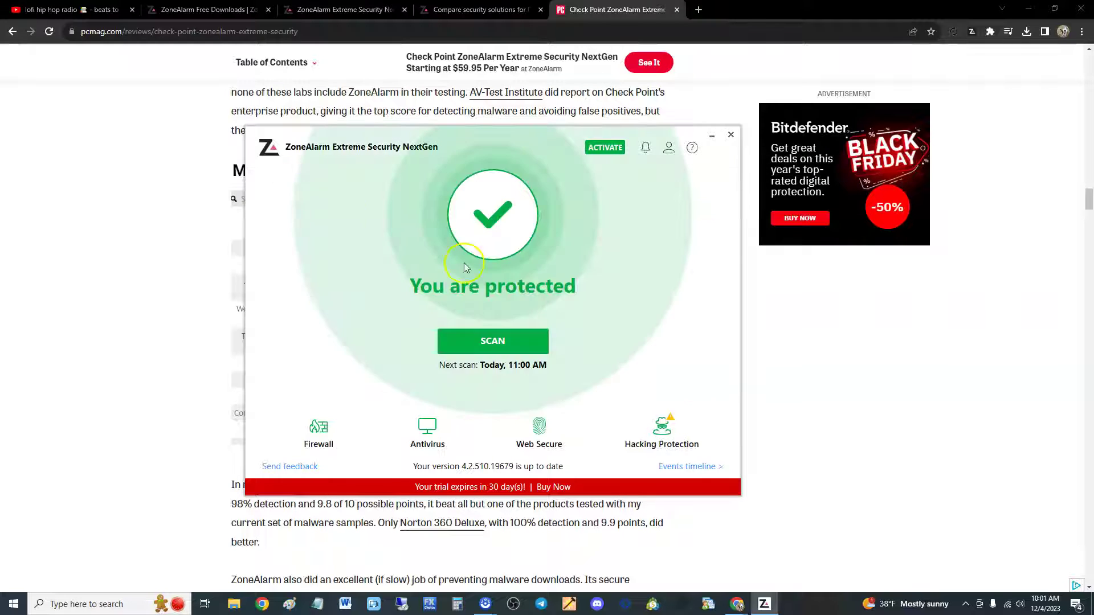
pyautogui.click(543, 438)
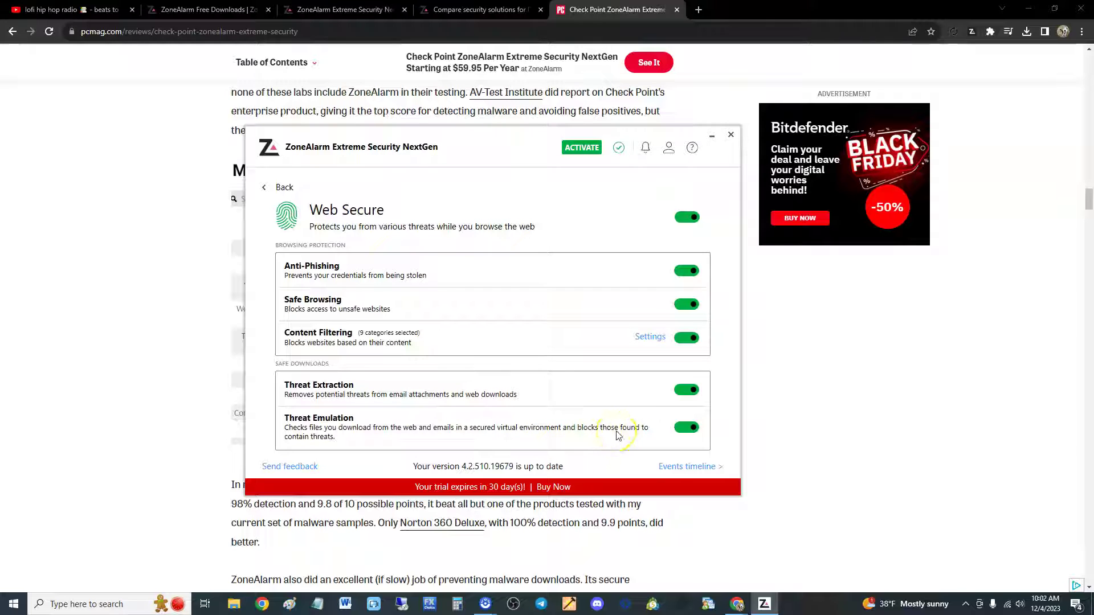
pyautogui.click(281, 187)
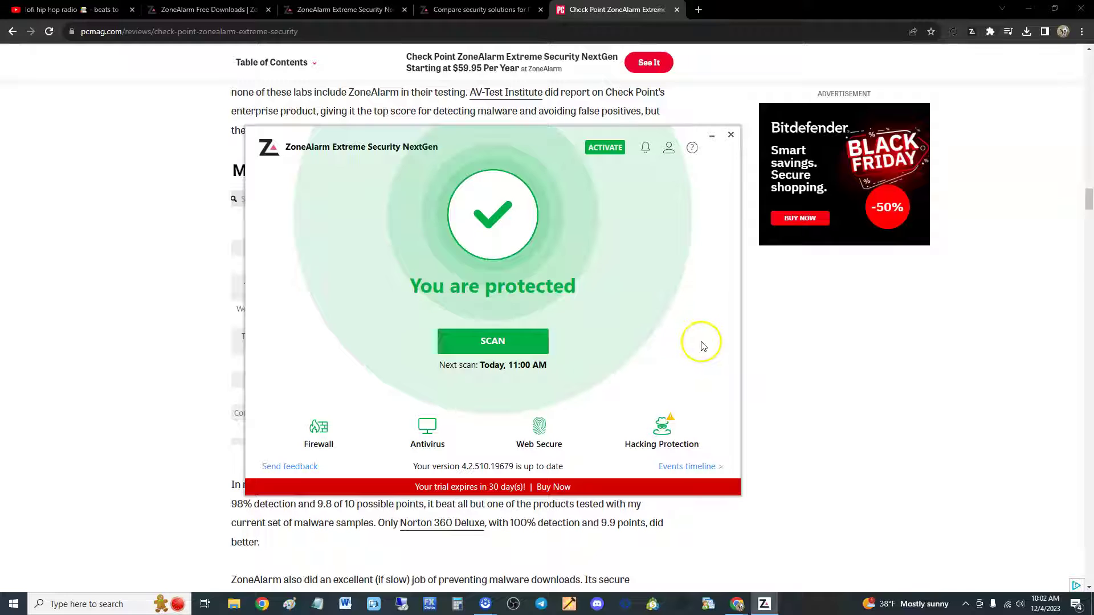
# In Hacking Protection, glance at Threat Emulation's inspected files, then enable Anti-Keylogger and acknowledge the restart notice.
pyautogui.click(687, 416)
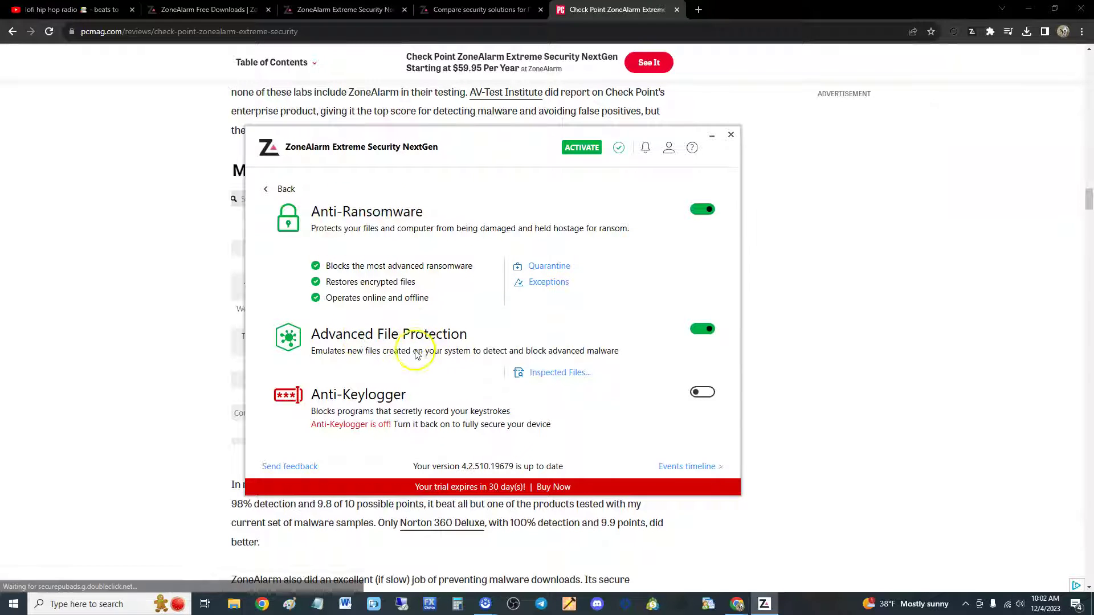
pyautogui.click(561, 373)
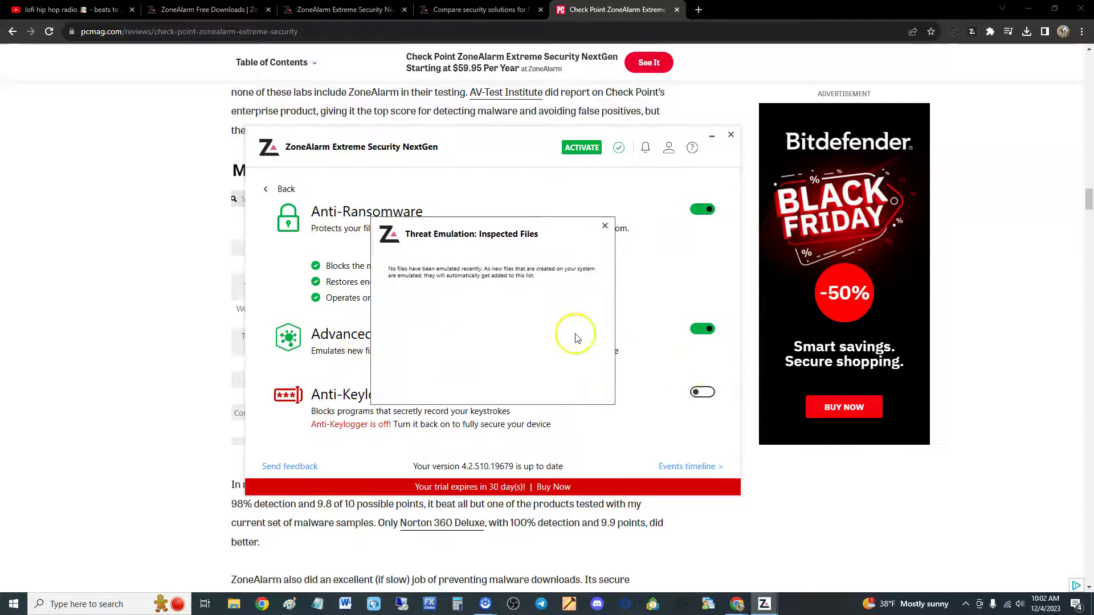
pyautogui.click(604, 225)
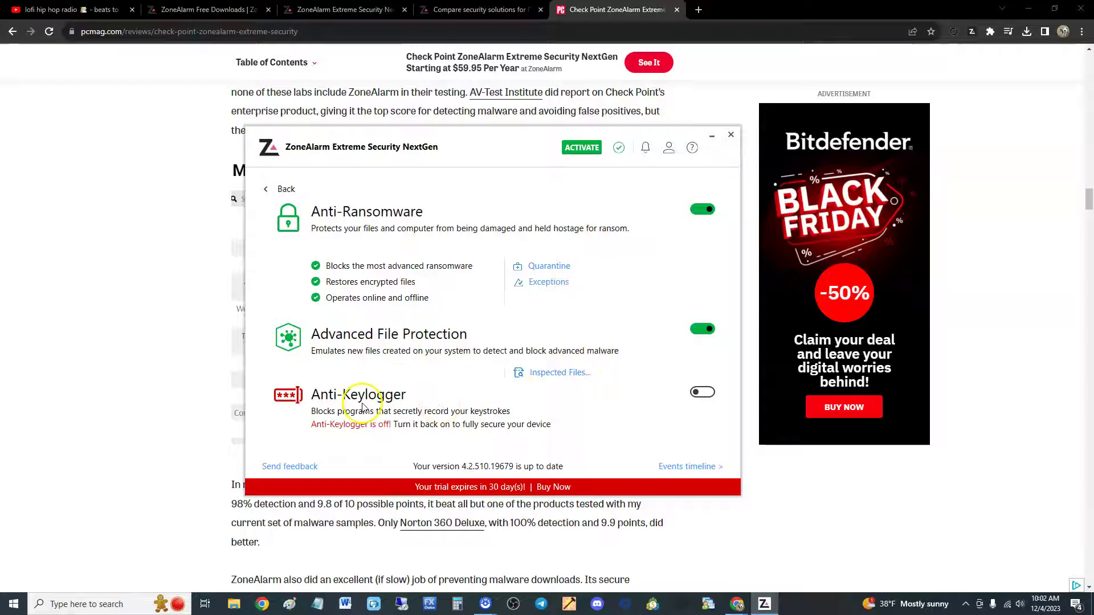
pyautogui.click(696, 391)
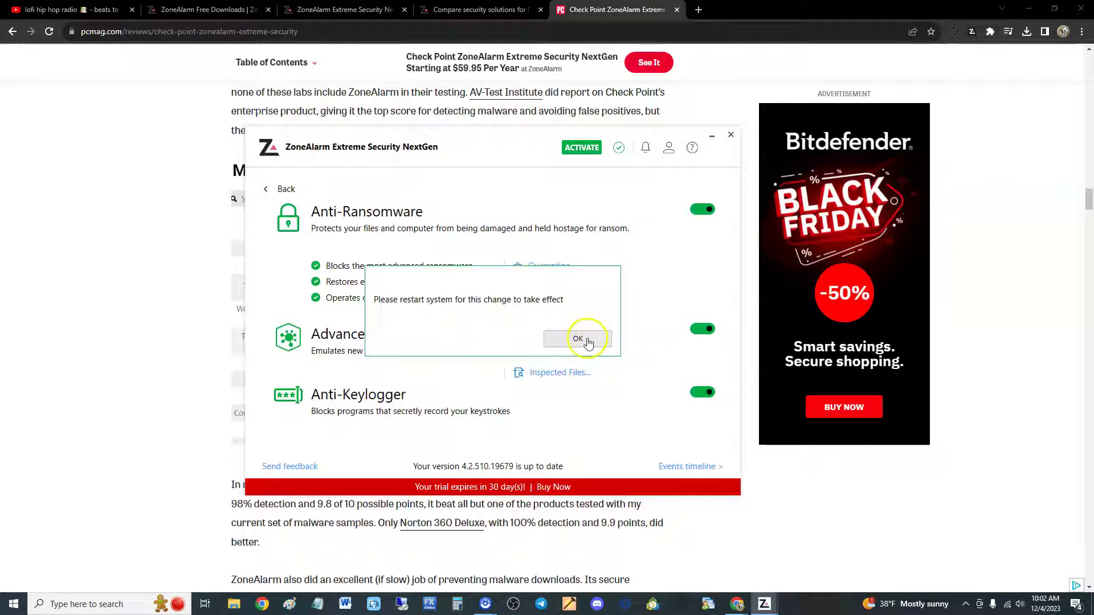
pyautogui.click(578, 339)
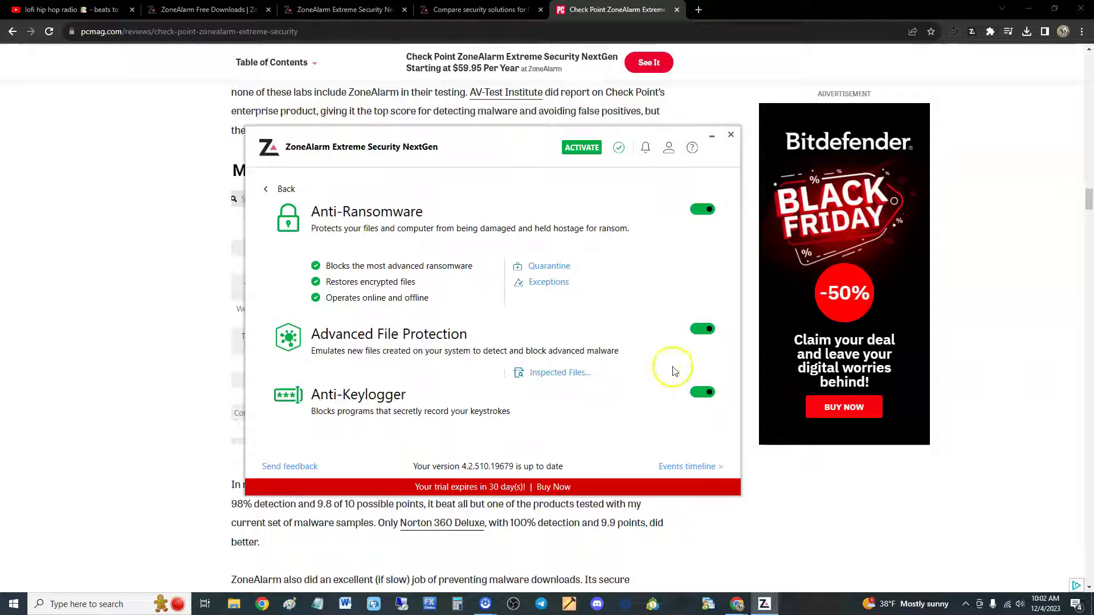
pyautogui.click(285, 190)
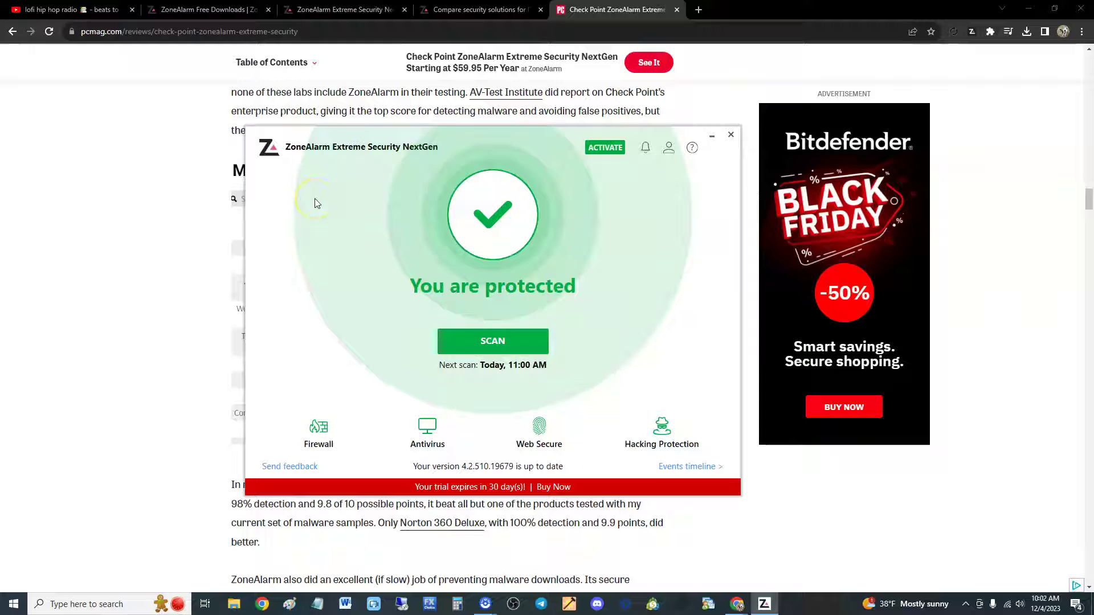
# Start a computer scan, then return to the PCMag Malware Protection Tests table showing the 9.8 score.
pyautogui.click(493, 341)
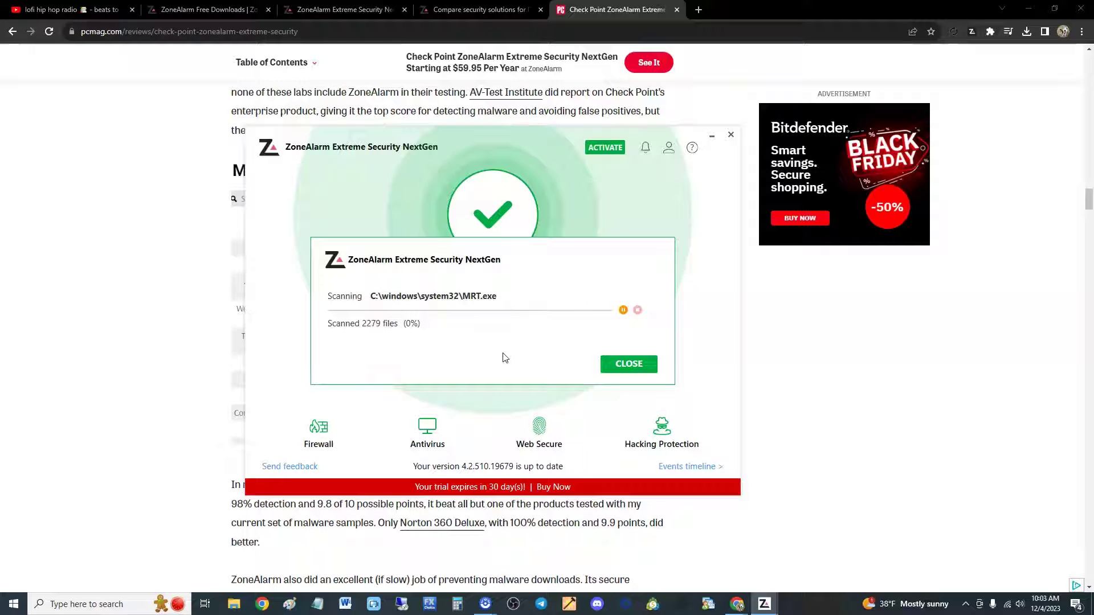
pyautogui.click(887, 349)
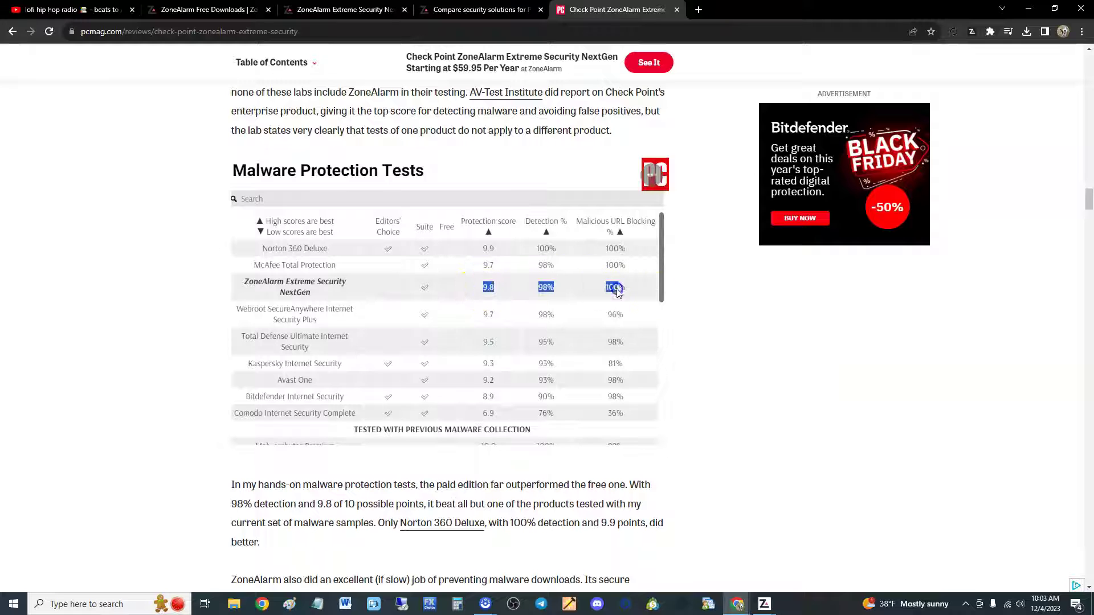
# Scroll back to the top of the PCMag review showing its 2.5 Fair rating.
pyautogui.scroll(7, 752, 359)
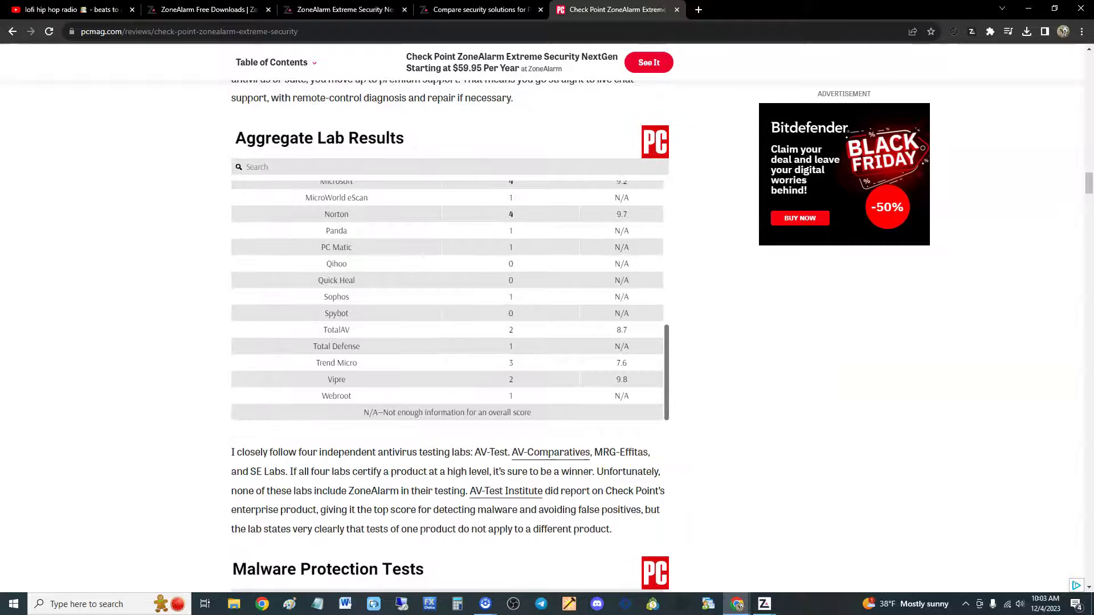
pyautogui.moveTo(1088, 184); pyautogui.dragTo(1086, 73)
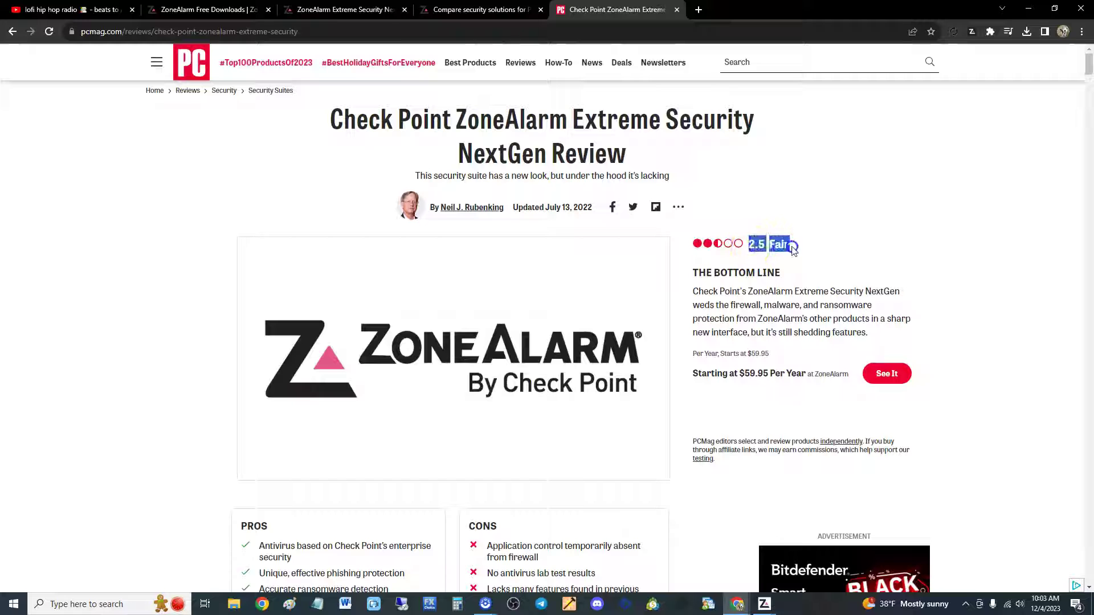
pyautogui.scroll(-2, 819, 284)
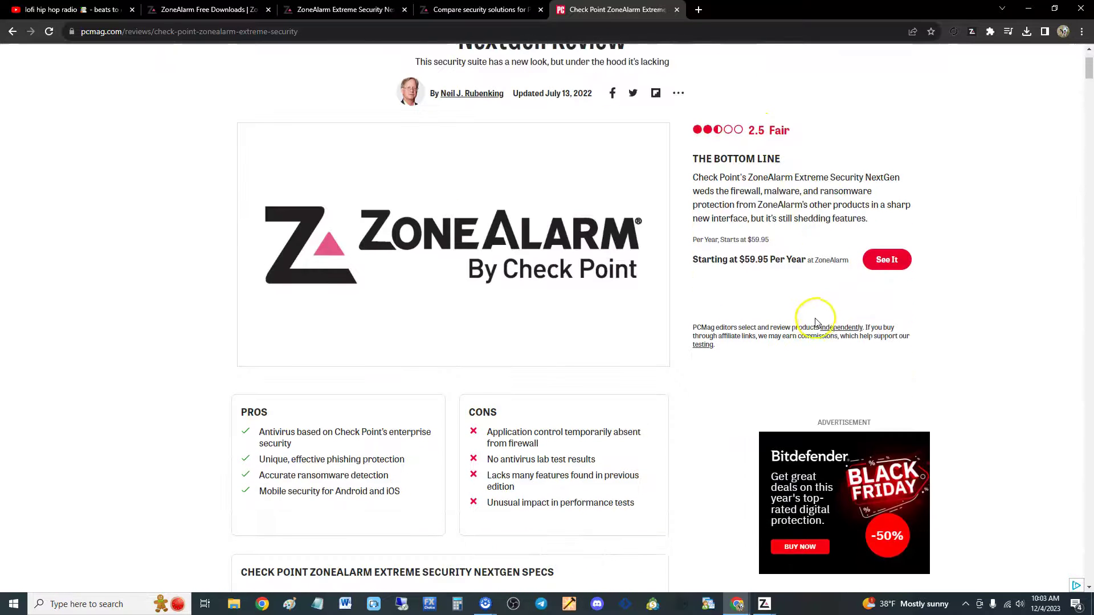
pyautogui.scroll(2, 769, 212)
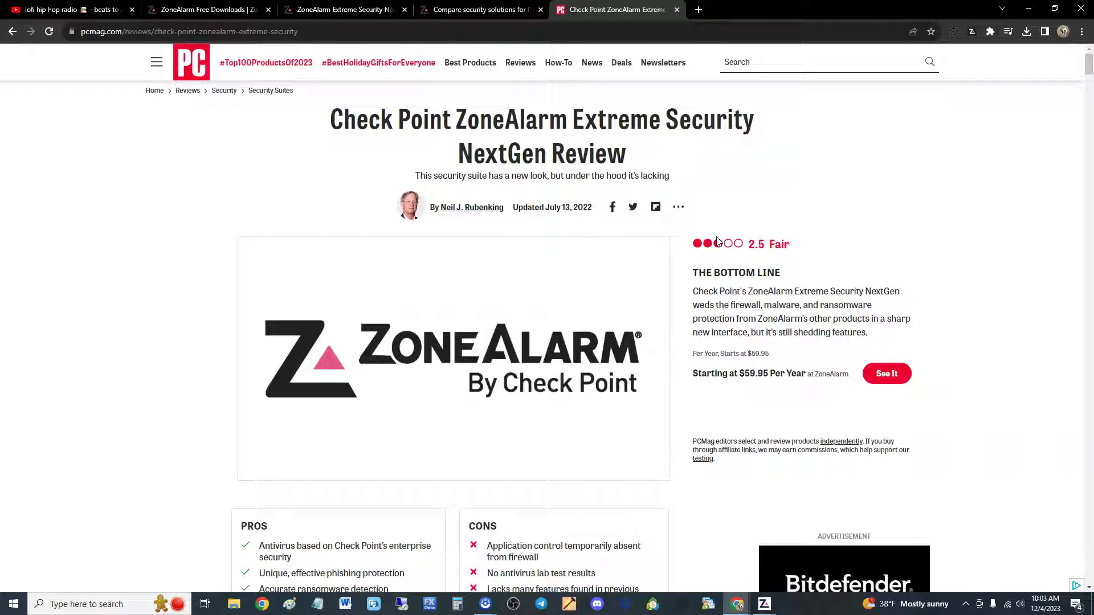
pyautogui.scroll(-8, 704, 473)
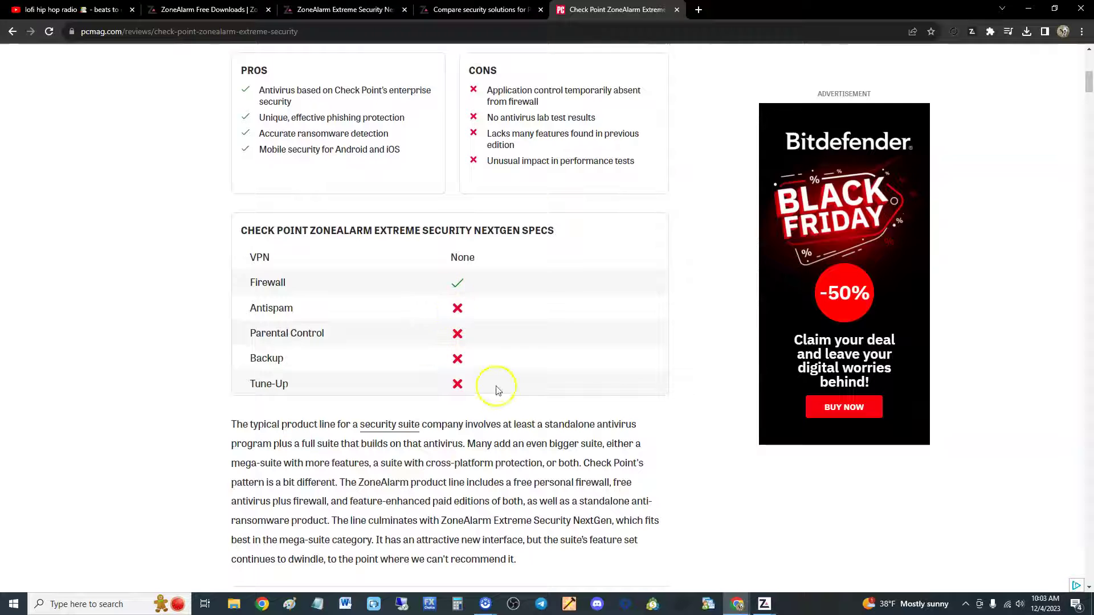
pyautogui.scroll(8, 497, 370)
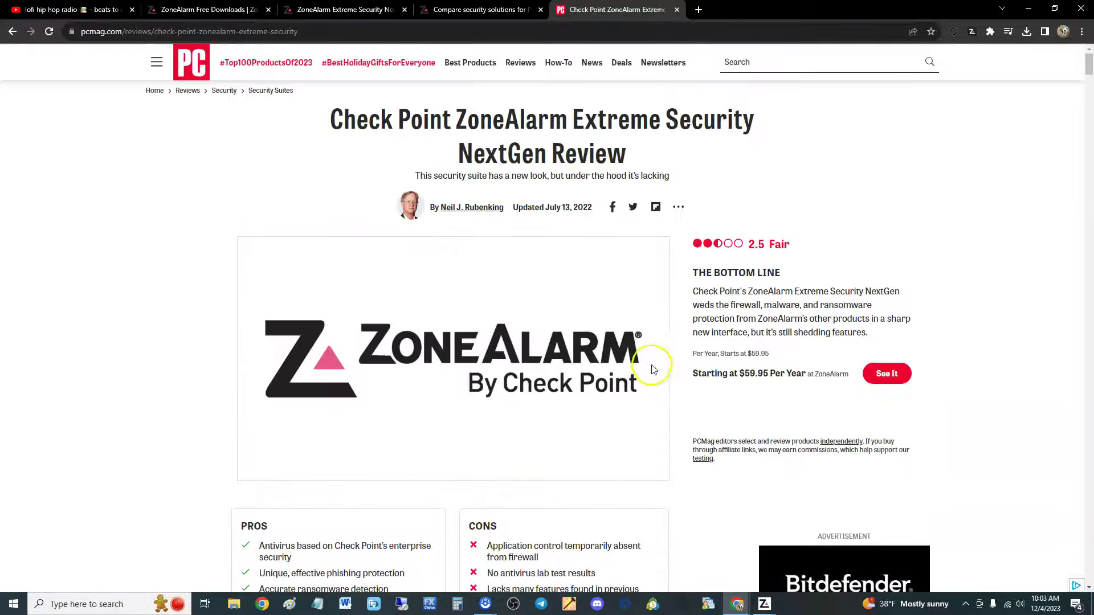
# Highlight the Bottom Line summary and switch to ZoneAlarm's product comparison page.
pyautogui.moveTo(689, 288); pyautogui.dragTo(881, 342)
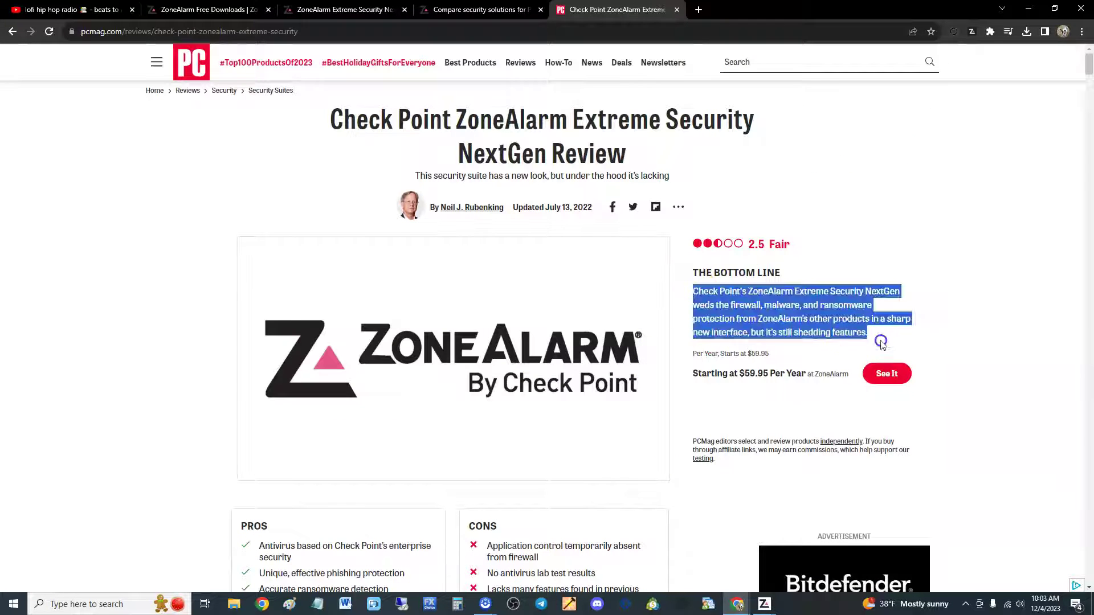
pyautogui.click(803, 306)
pyautogui.click(478, 10)
# Scroll through the Free, Pro and Extreme Security NextGen comparison table, then bring the running ZoneAlarm scan forward.
pyautogui.scroll(-2, 508, 353)
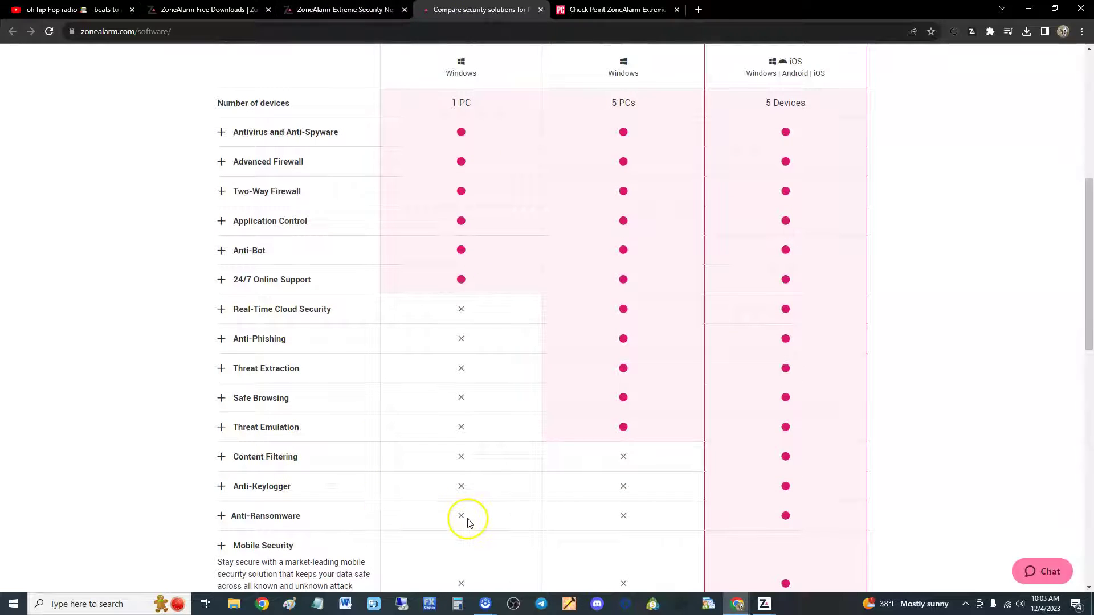
pyautogui.scroll(-1, 561, 516)
pyautogui.scroll(4, 839, 428)
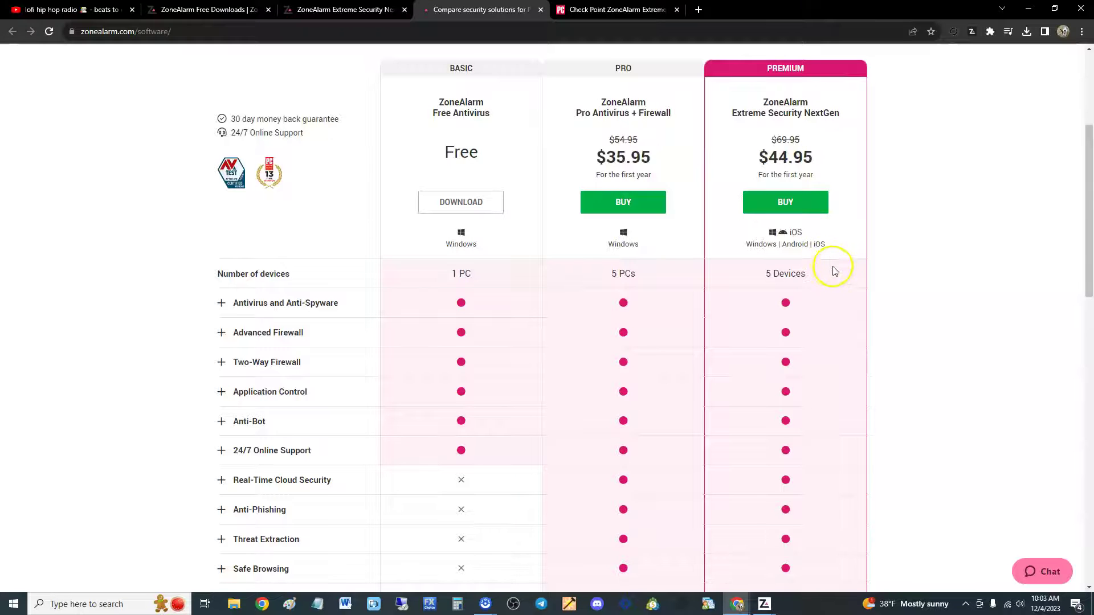
pyautogui.scroll(-7, 833, 274)
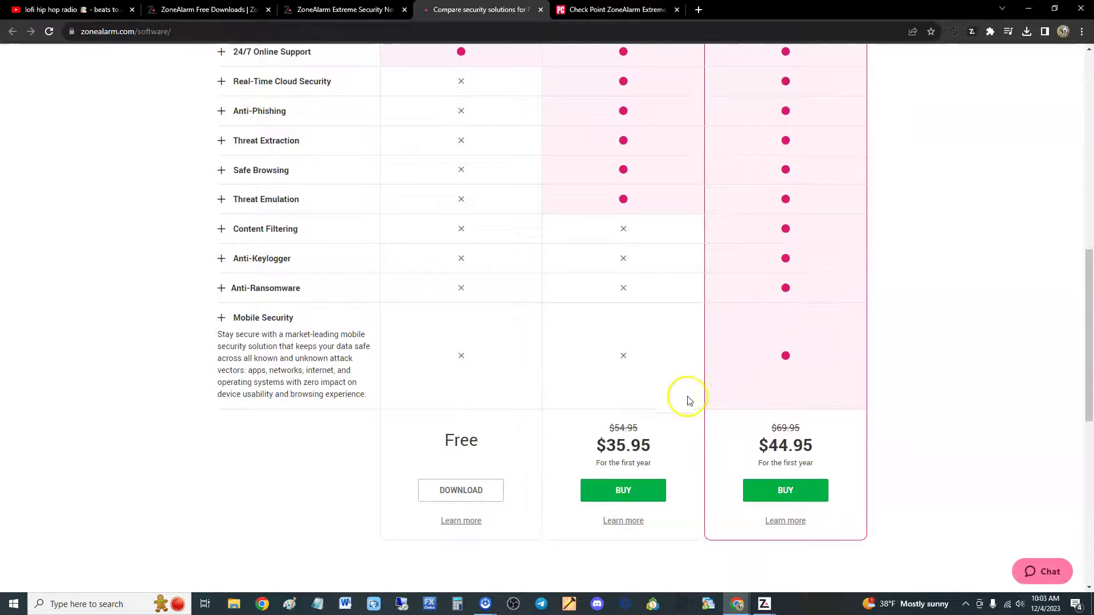
pyautogui.scroll(6, 686, 396)
pyautogui.scroll(2, 630, 361)
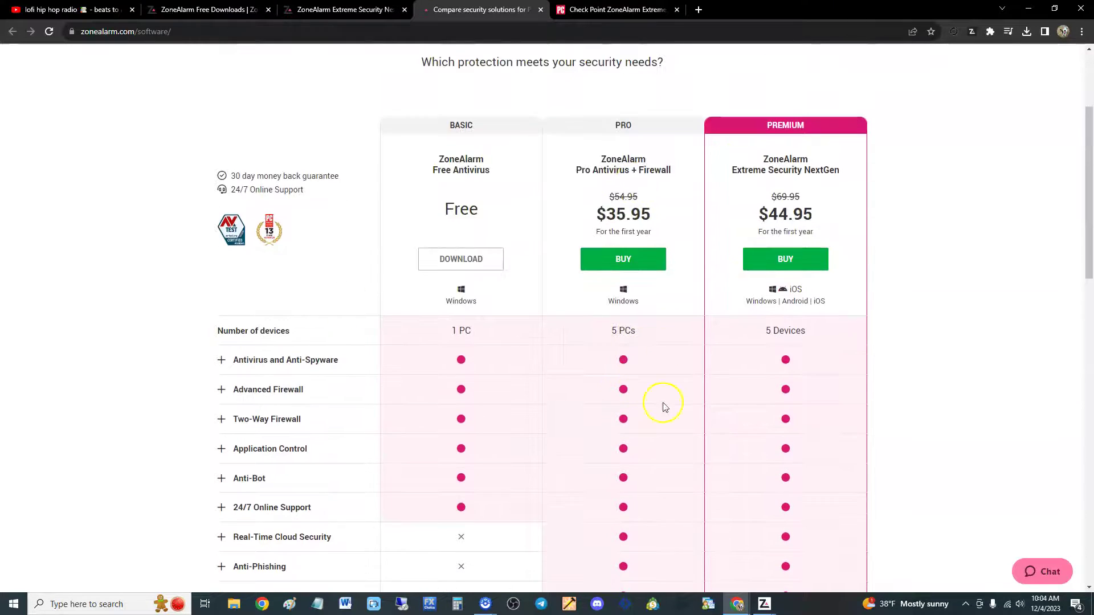
pyautogui.scroll(-4, 880, 379)
pyautogui.scroll(7, 877, 388)
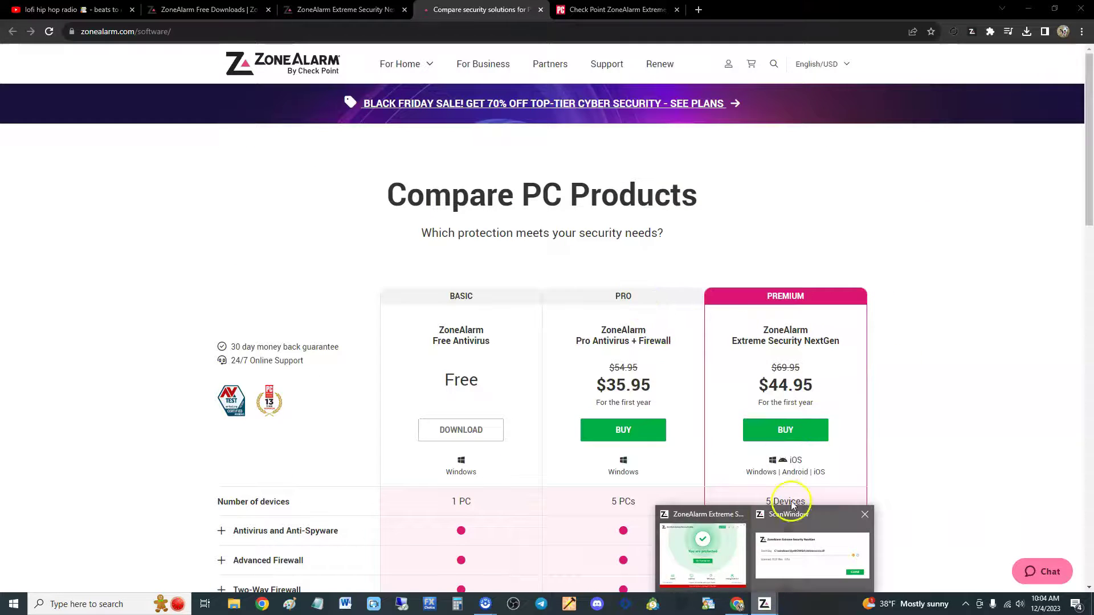
pyautogui.click(804, 544)
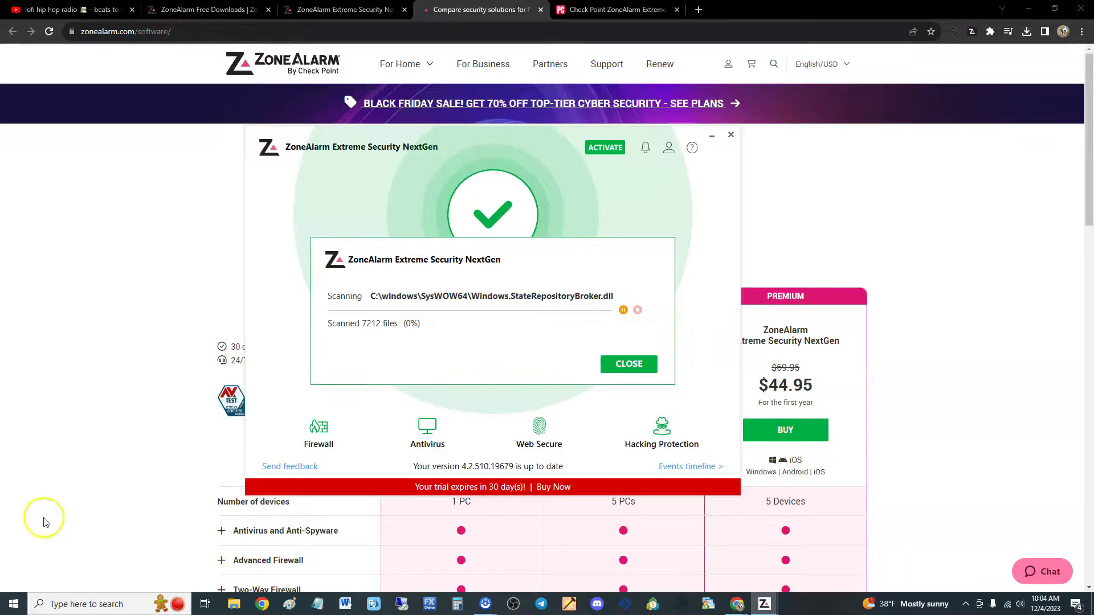